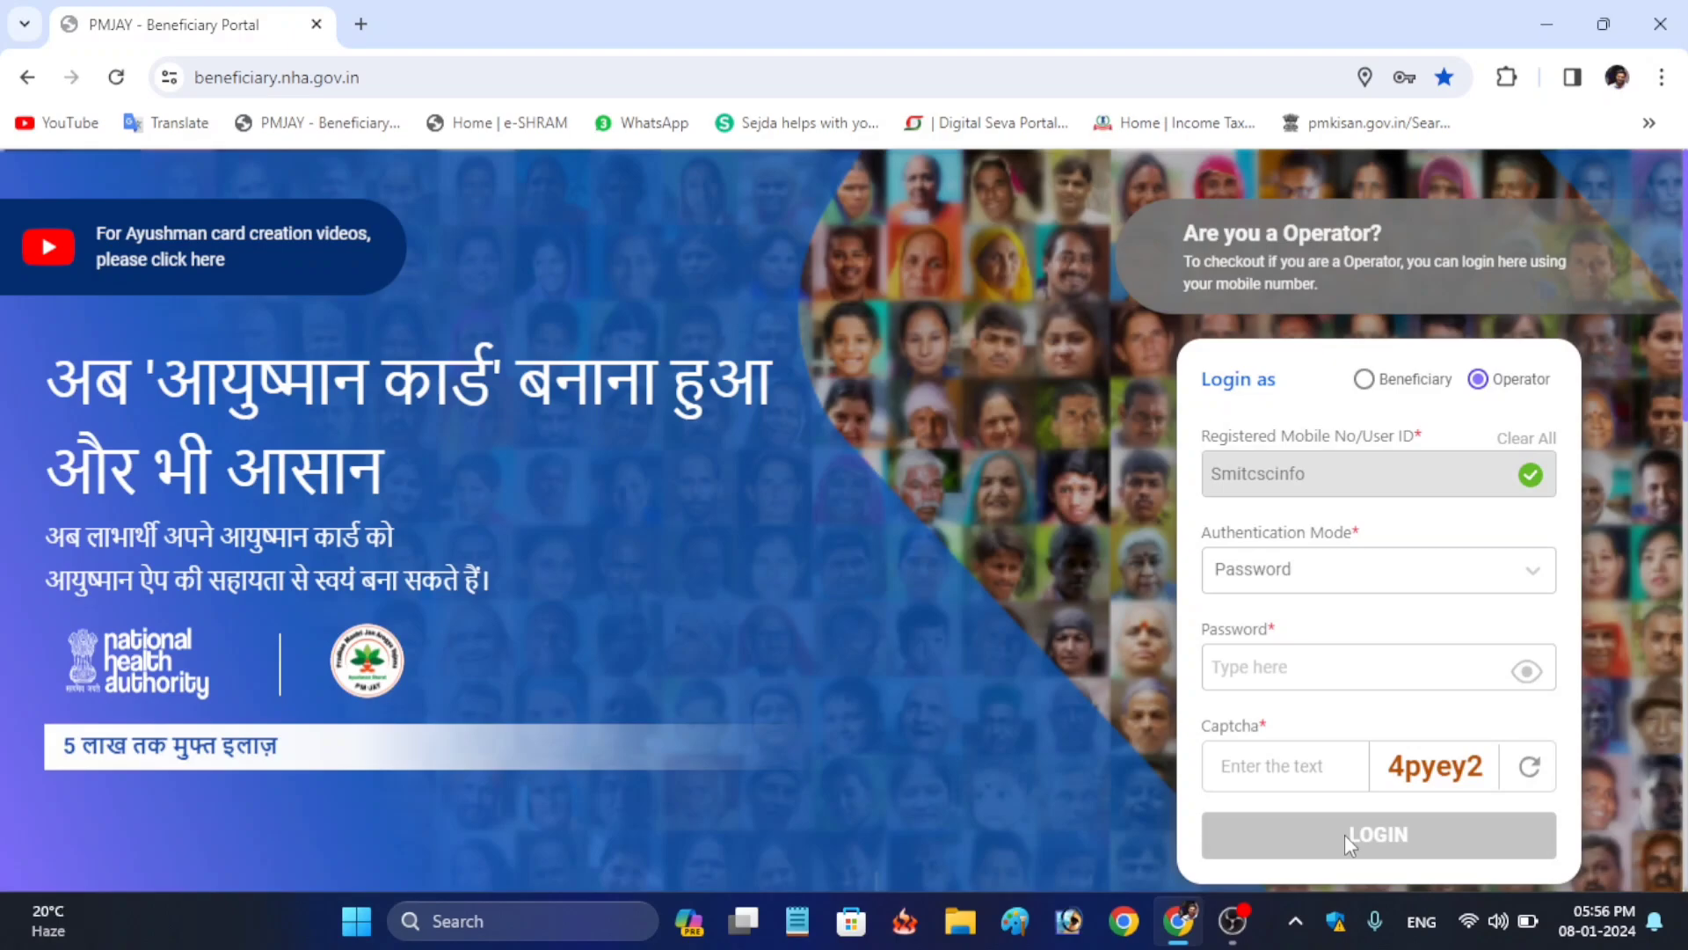
- Log in as operator and set the beneficiary search scheme to BOCW
{"action": "left_click", "coordinate": [1344, 835]}
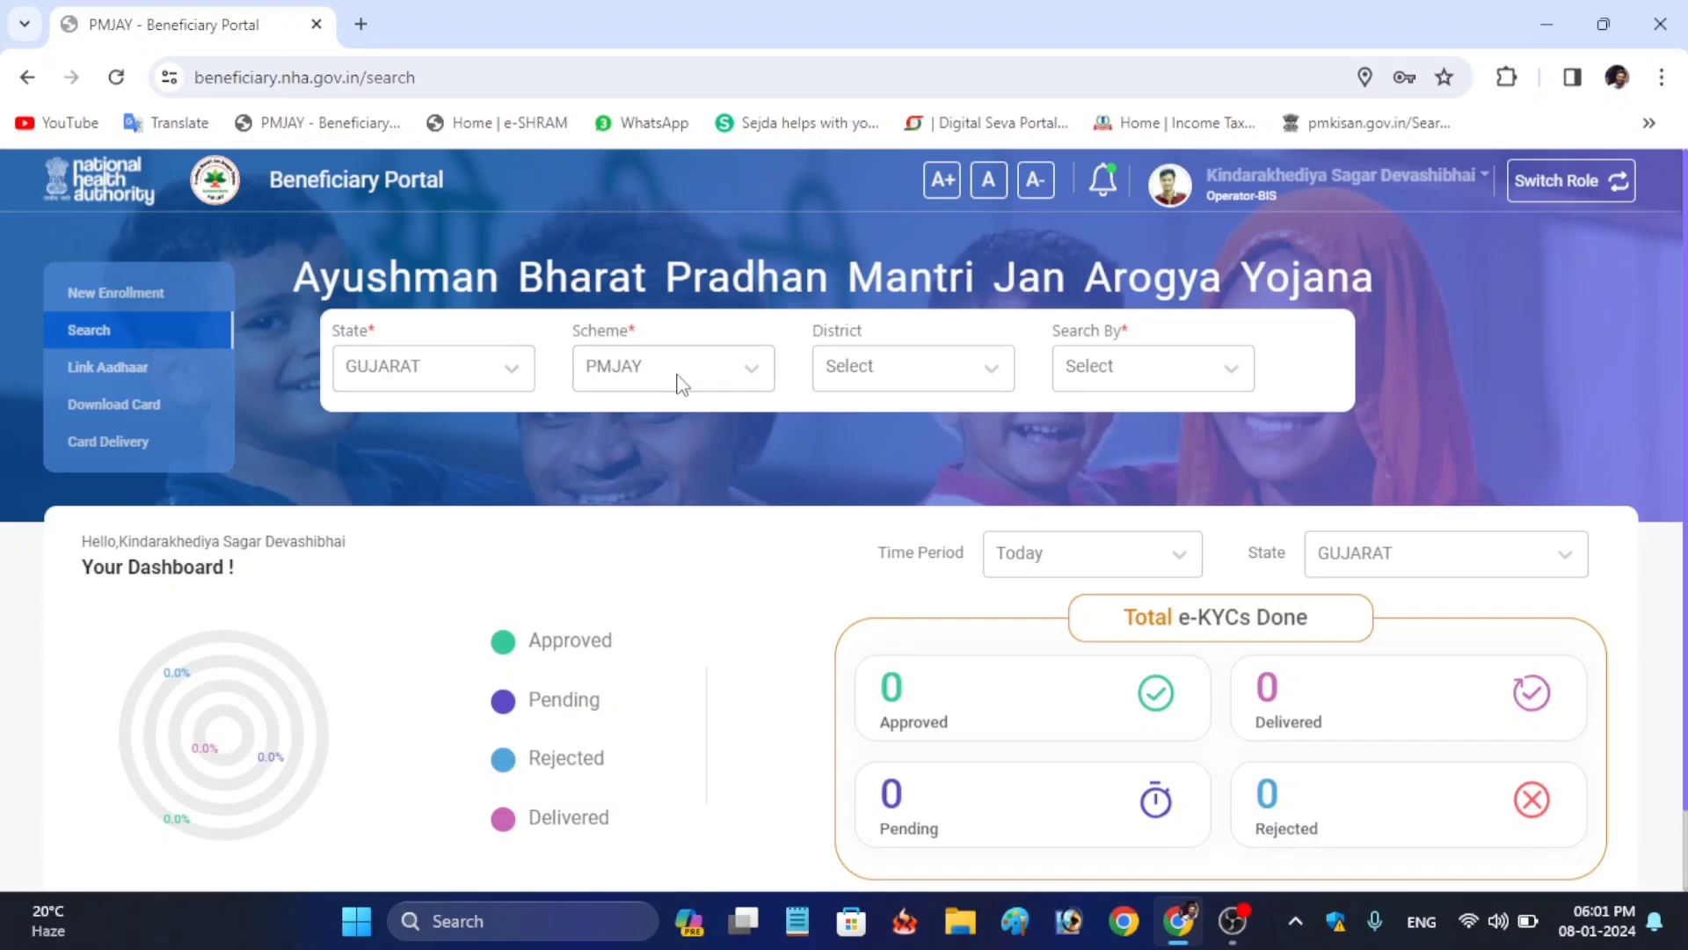
{"action": "left_click", "coordinate": [718, 381]}
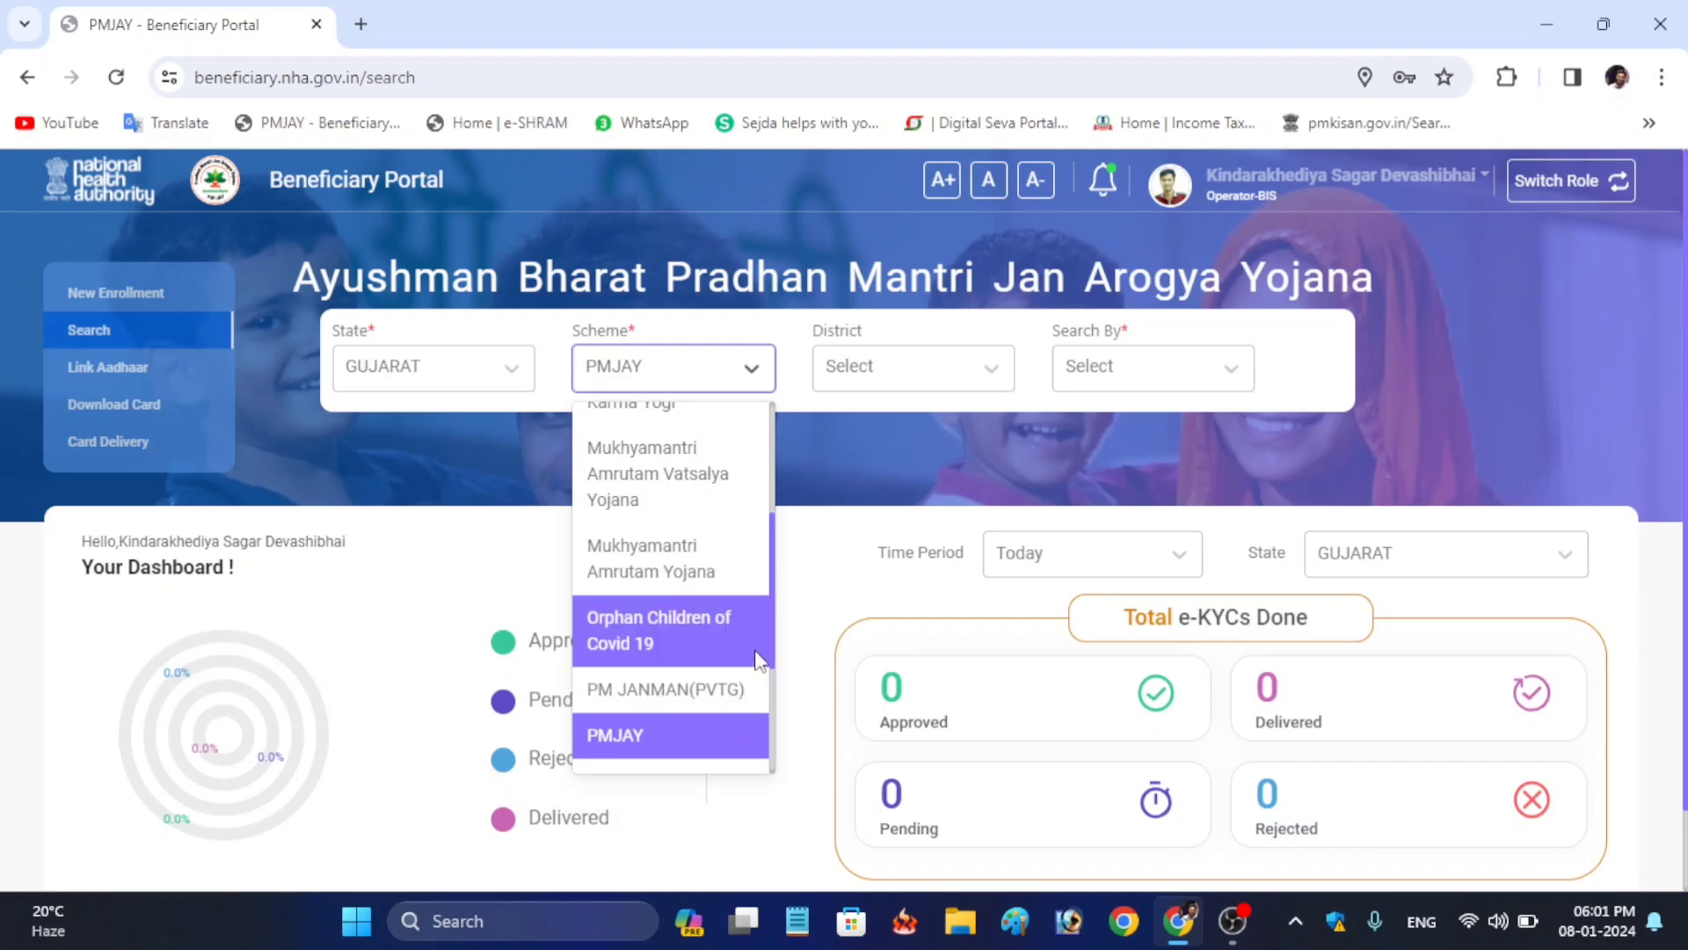
{"action": "scroll", "coordinate": [773, 637], "scroll_direction": "up", "scroll_amount": 1}
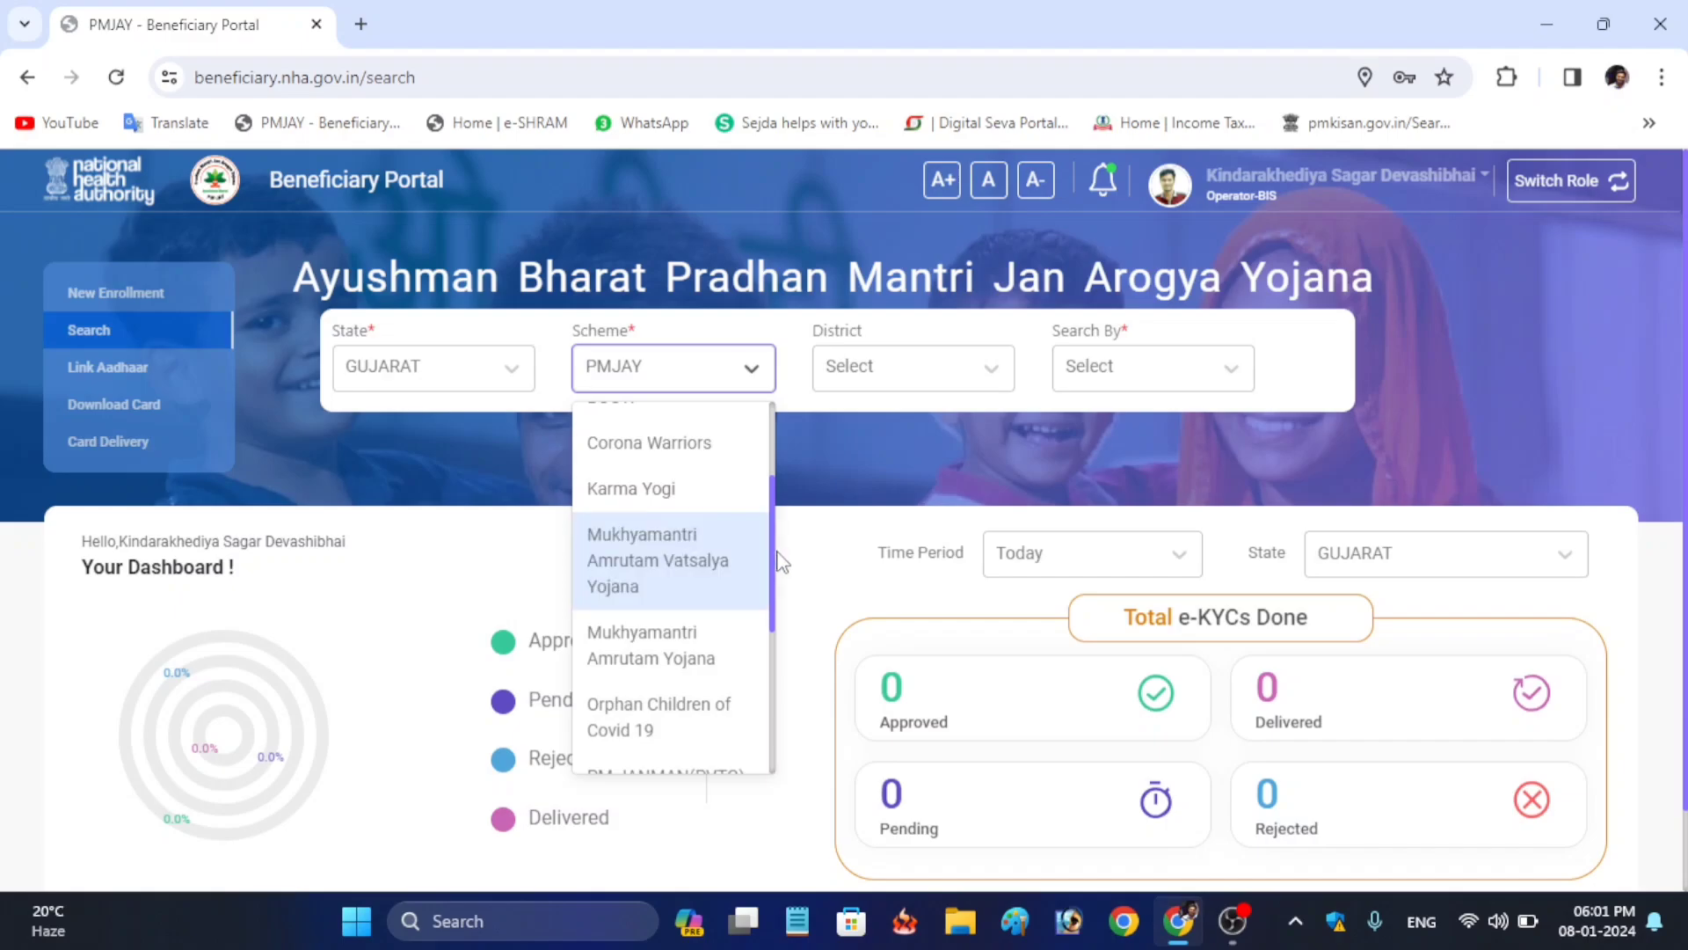
{"action": "left_click_drag", "start_coordinate": [773, 559], "coordinate": [770, 477]}
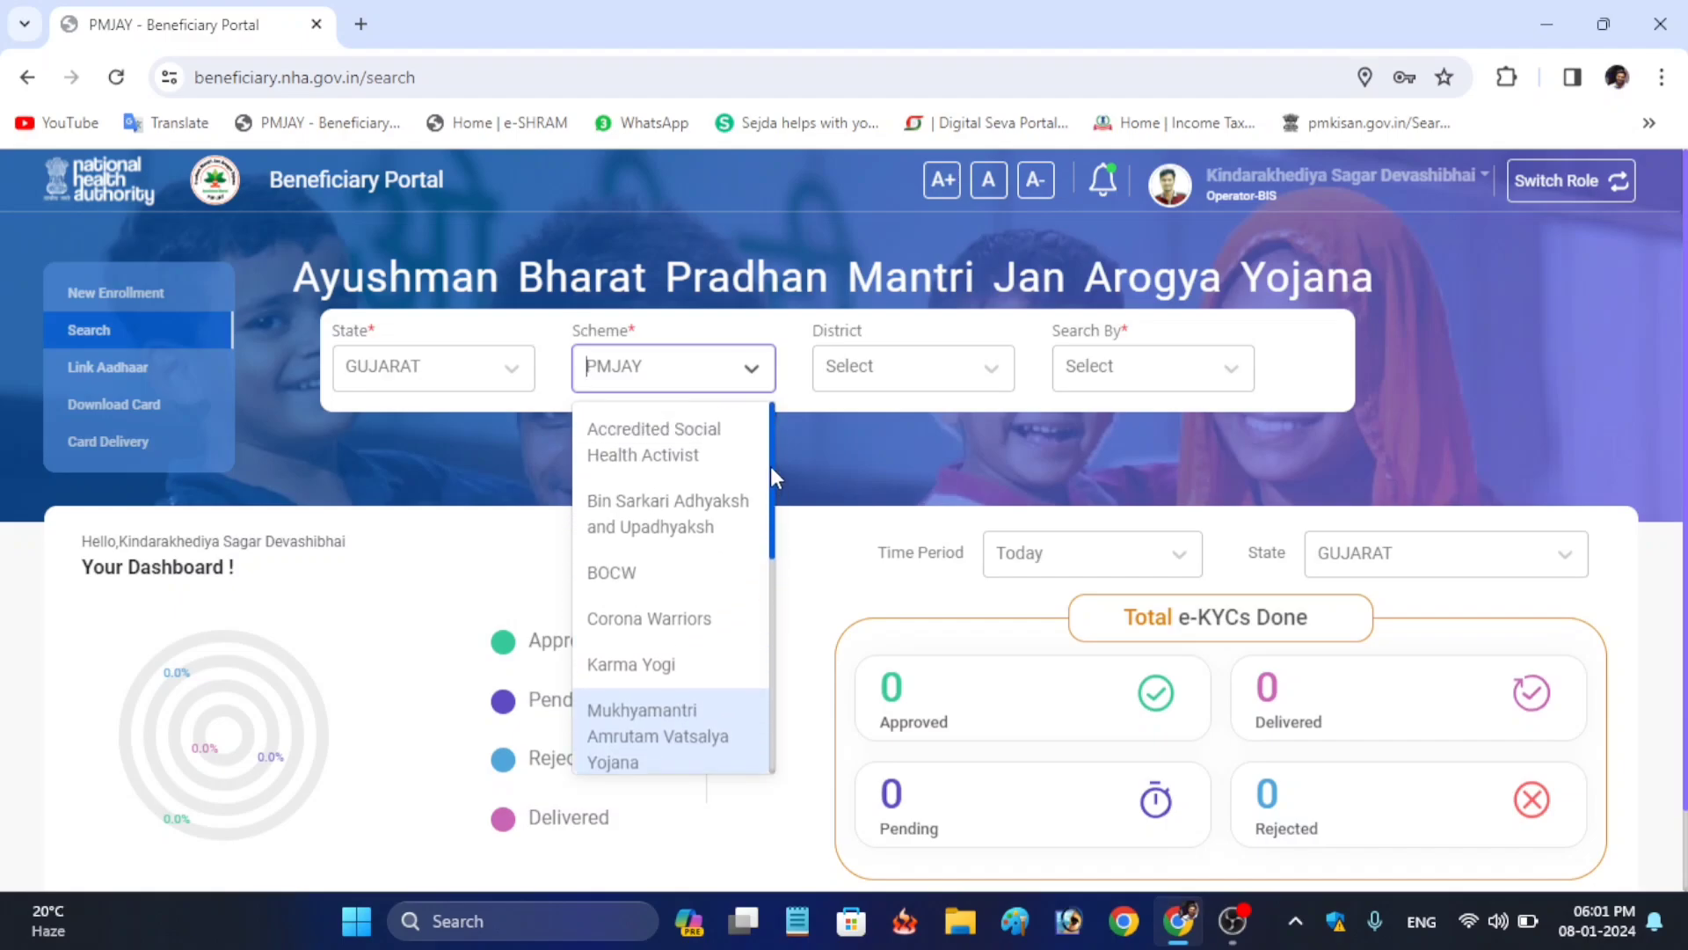
{"action": "left_click", "coordinate": [662, 585]}
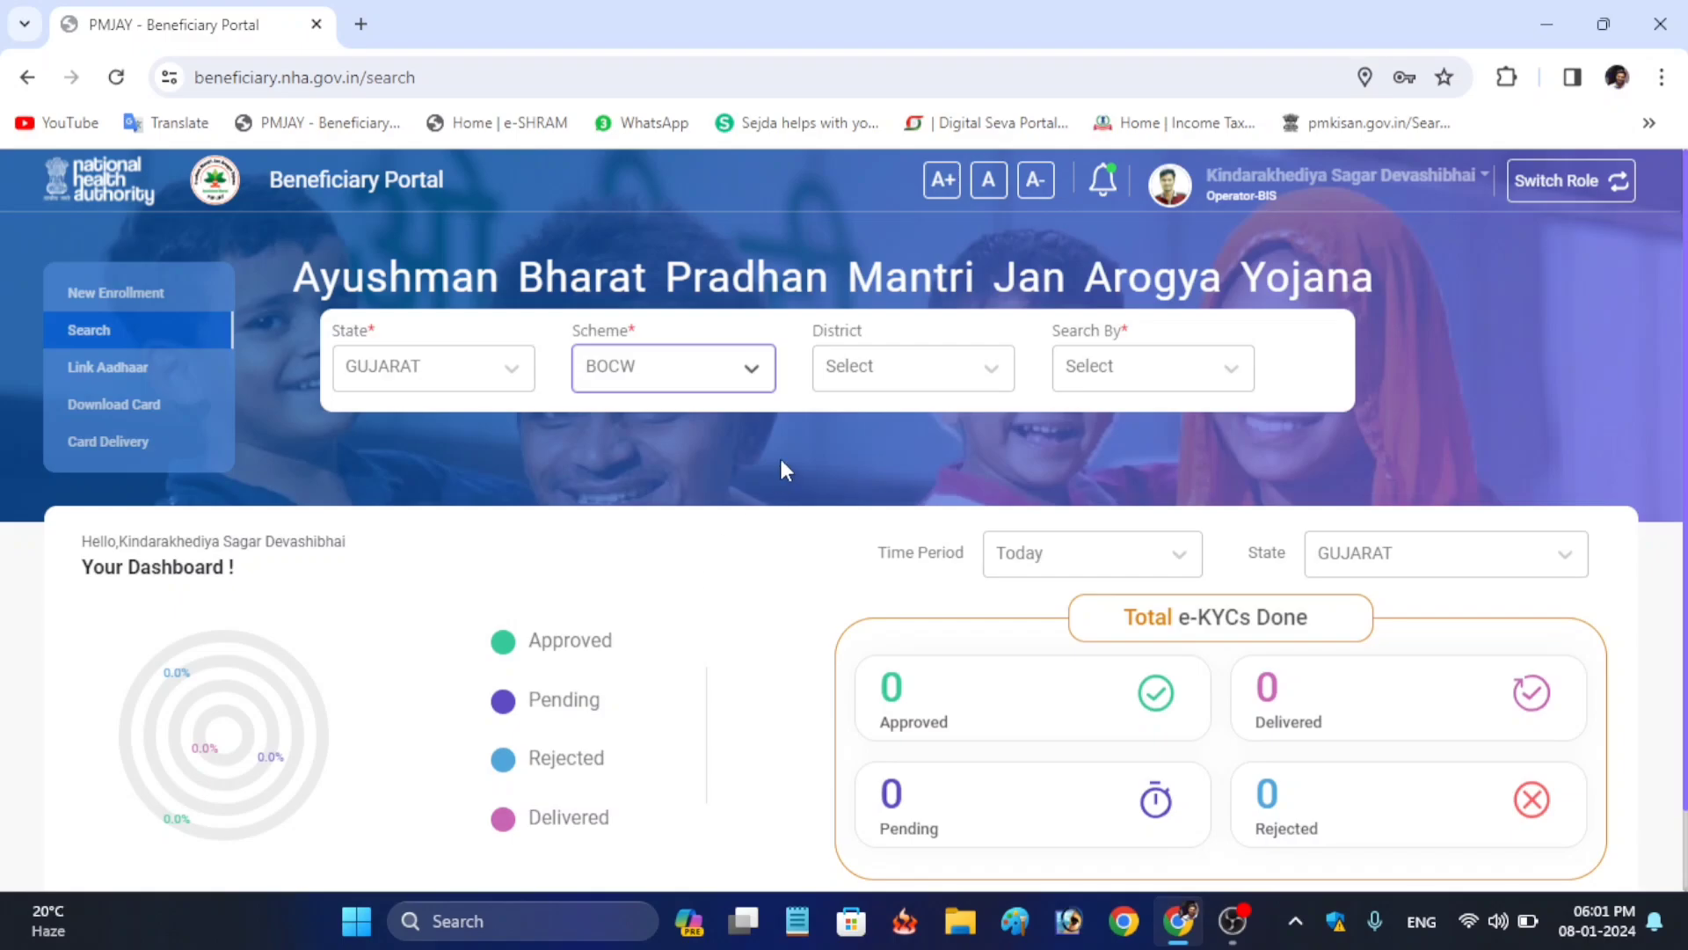
- Set the search district to JUNAGADH and choose Family Id as the search criterion
{"action": "left_click", "coordinate": [911, 376]}
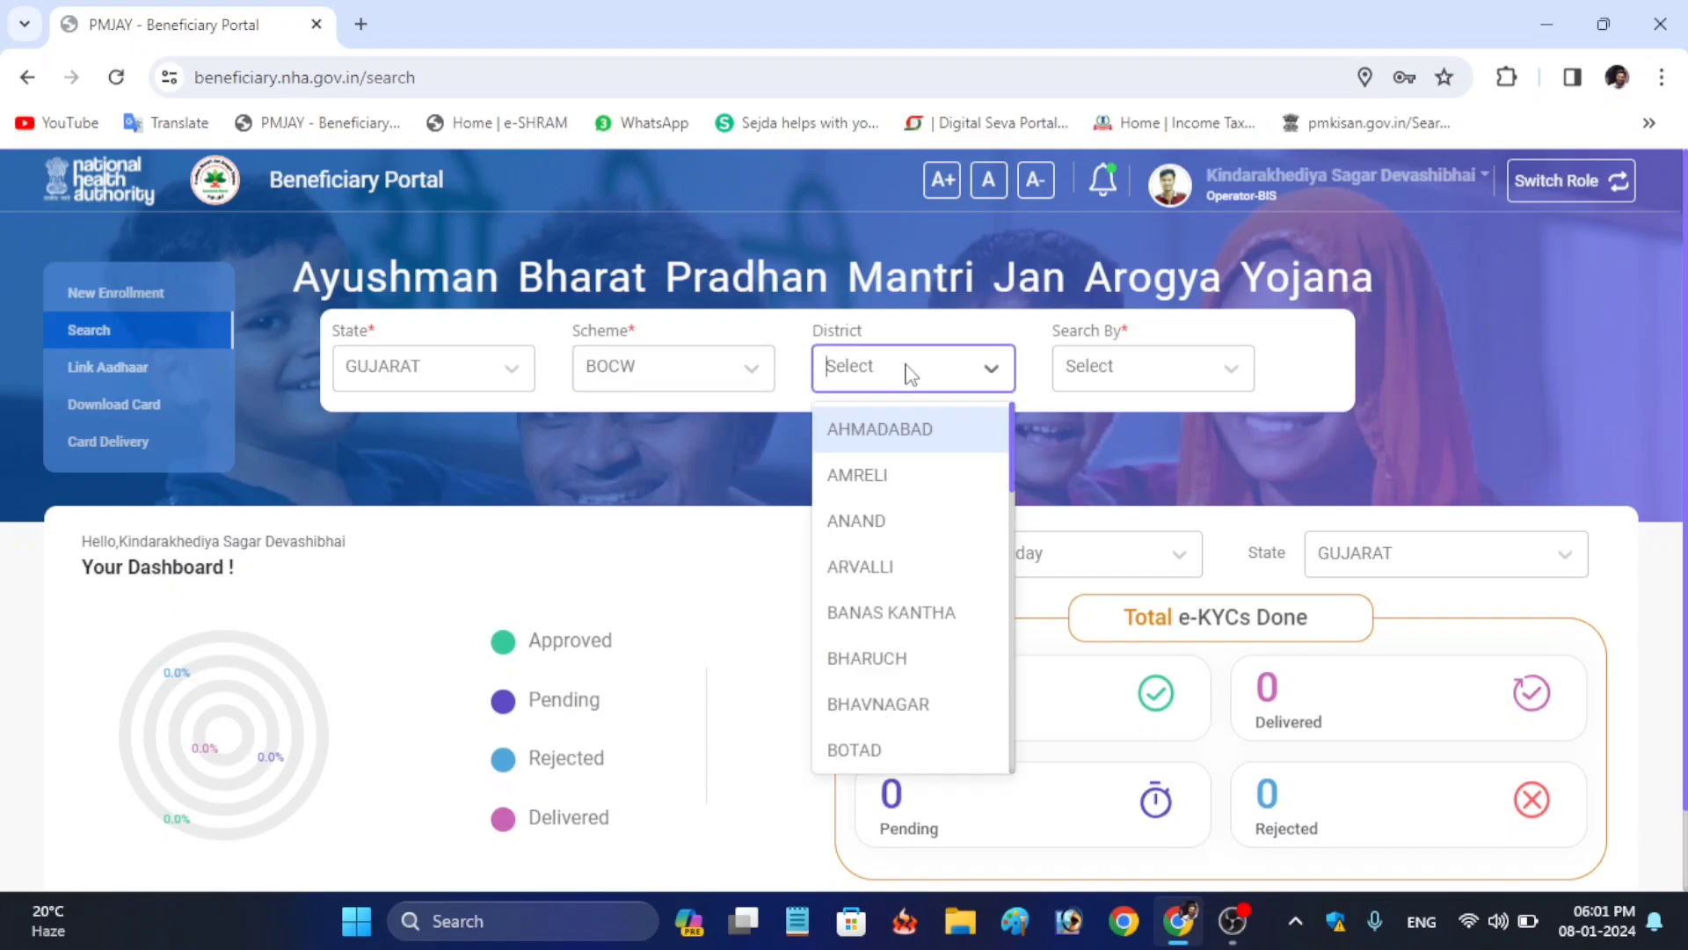
{"action": "type", "text": "ju"}
{"action": "key", "text": "Return"}
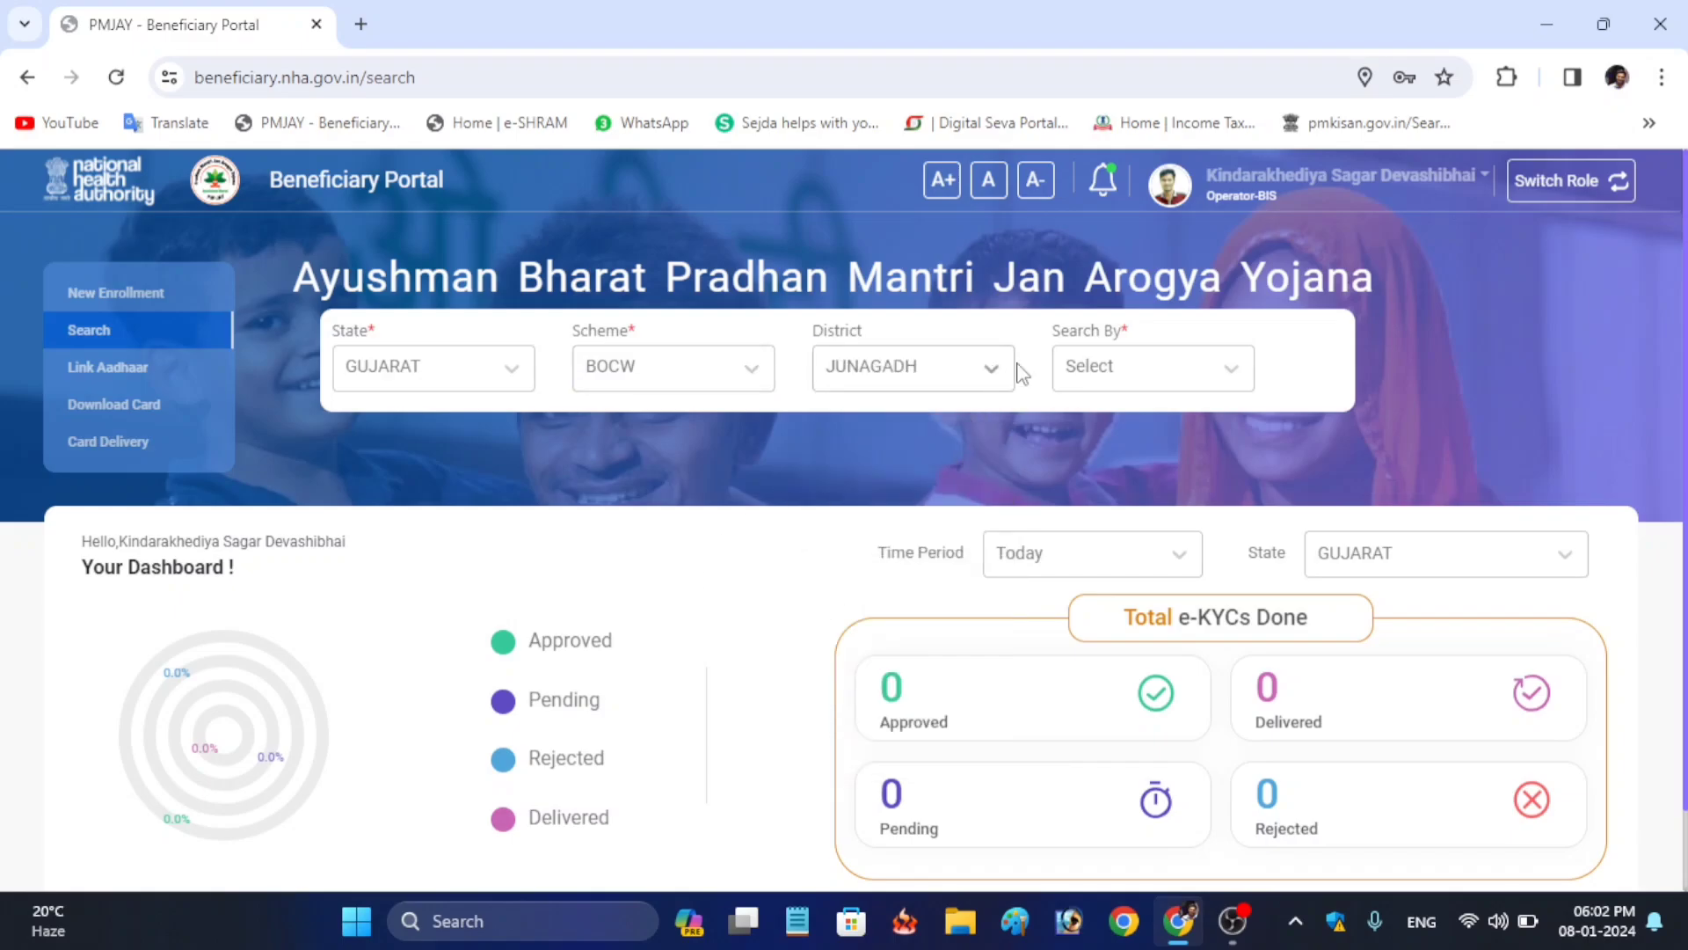
{"action": "left_click", "coordinate": [1089, 368]}
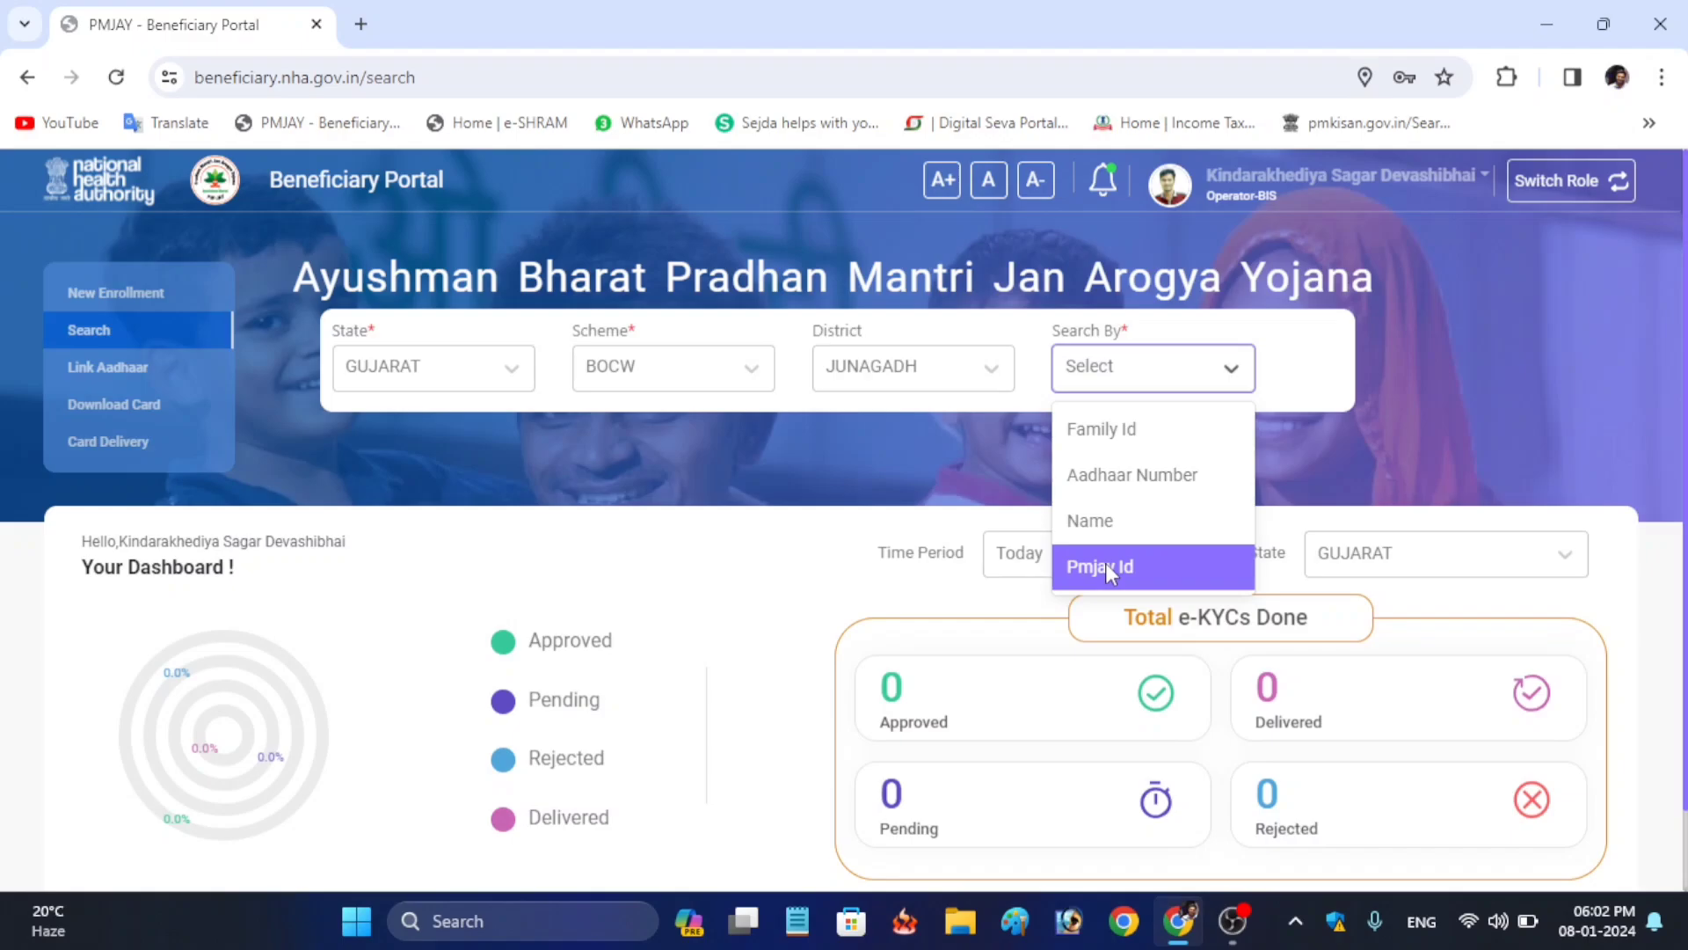
{"action": "left_click", "coordinate": [1087, 430]}
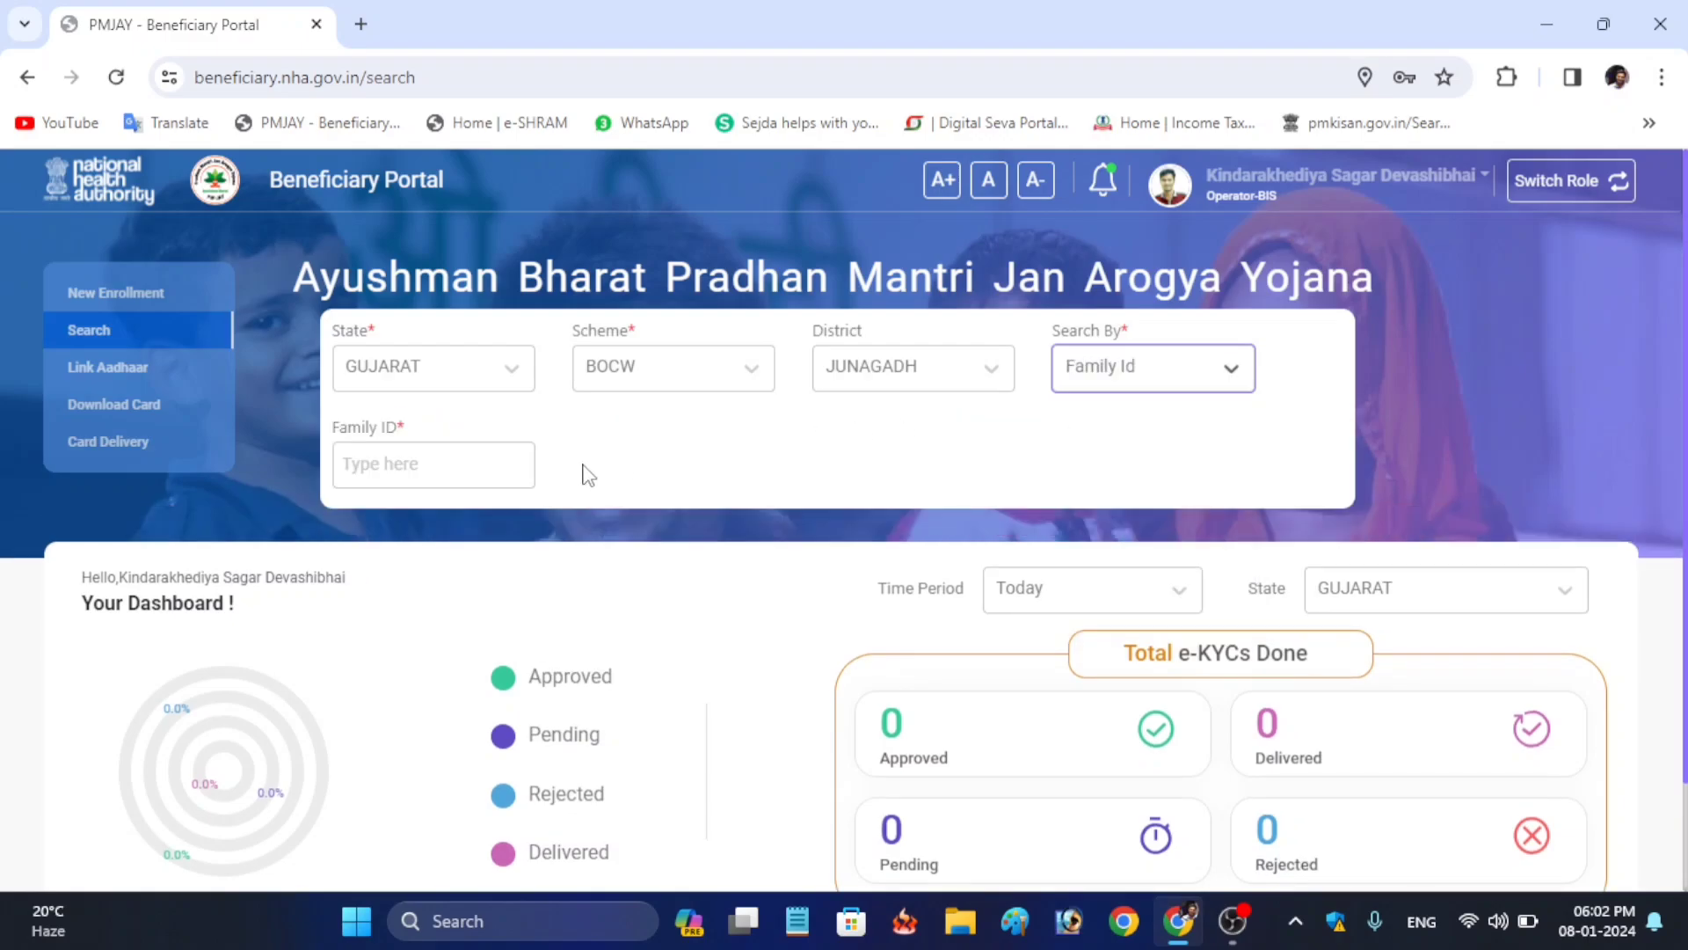
- Enter the family ID and search for the family's records
{"action": "left_click", "coordinate": [509, 461]}
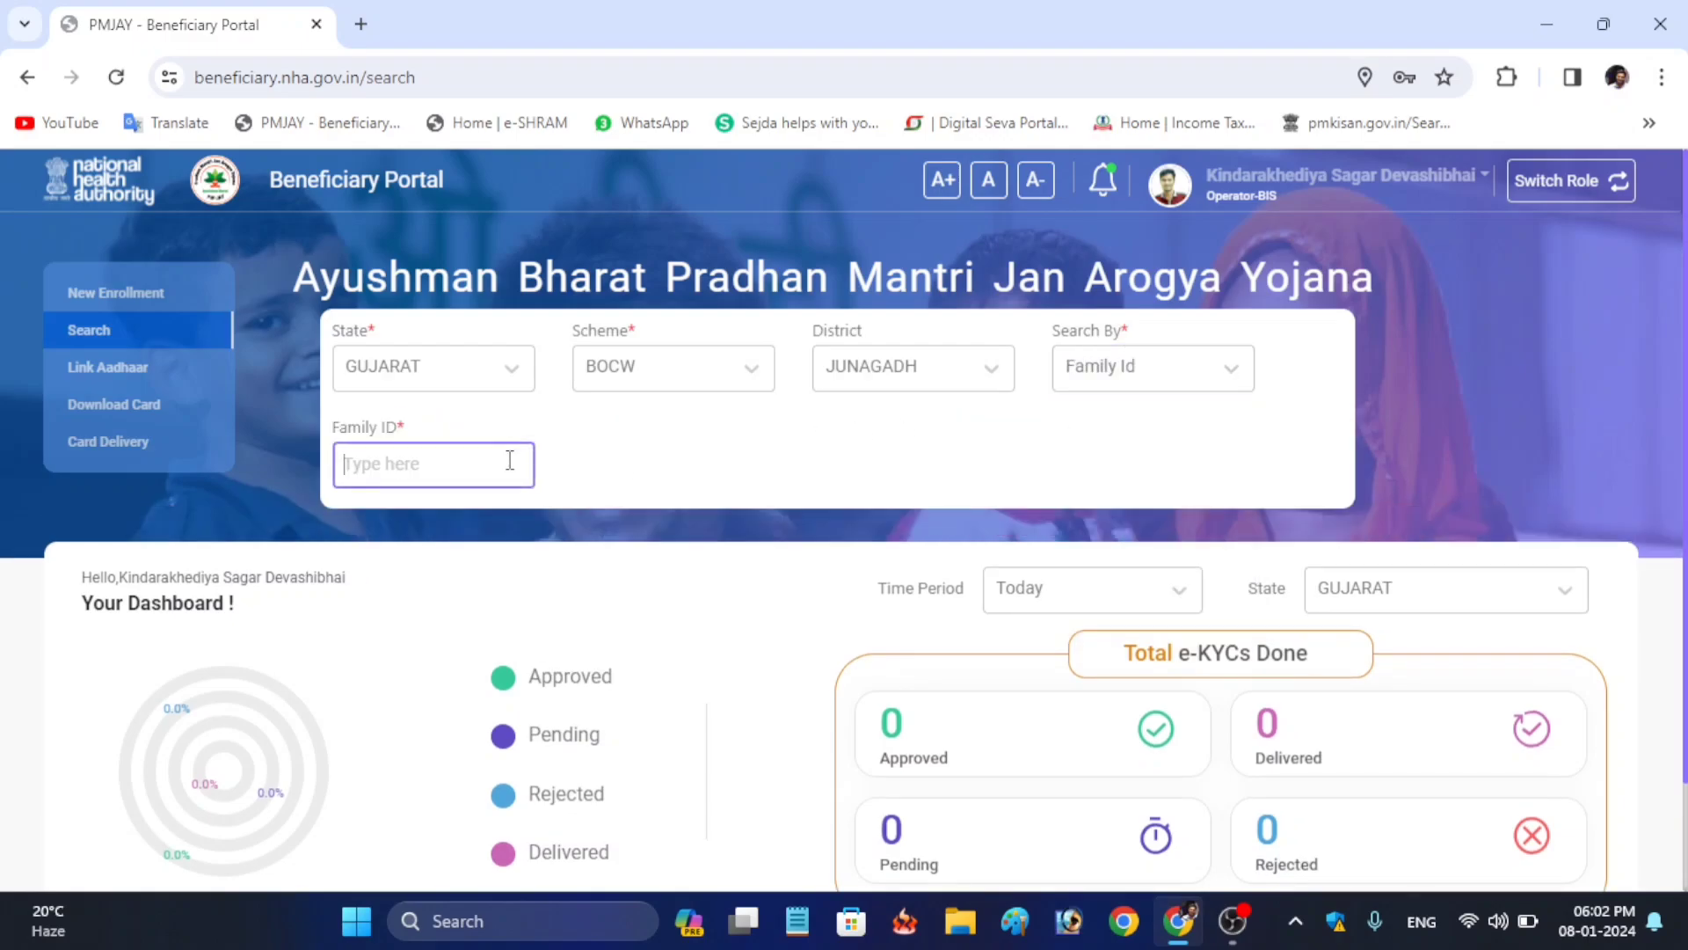
{"action": "key", "text": "ctrl+v"}
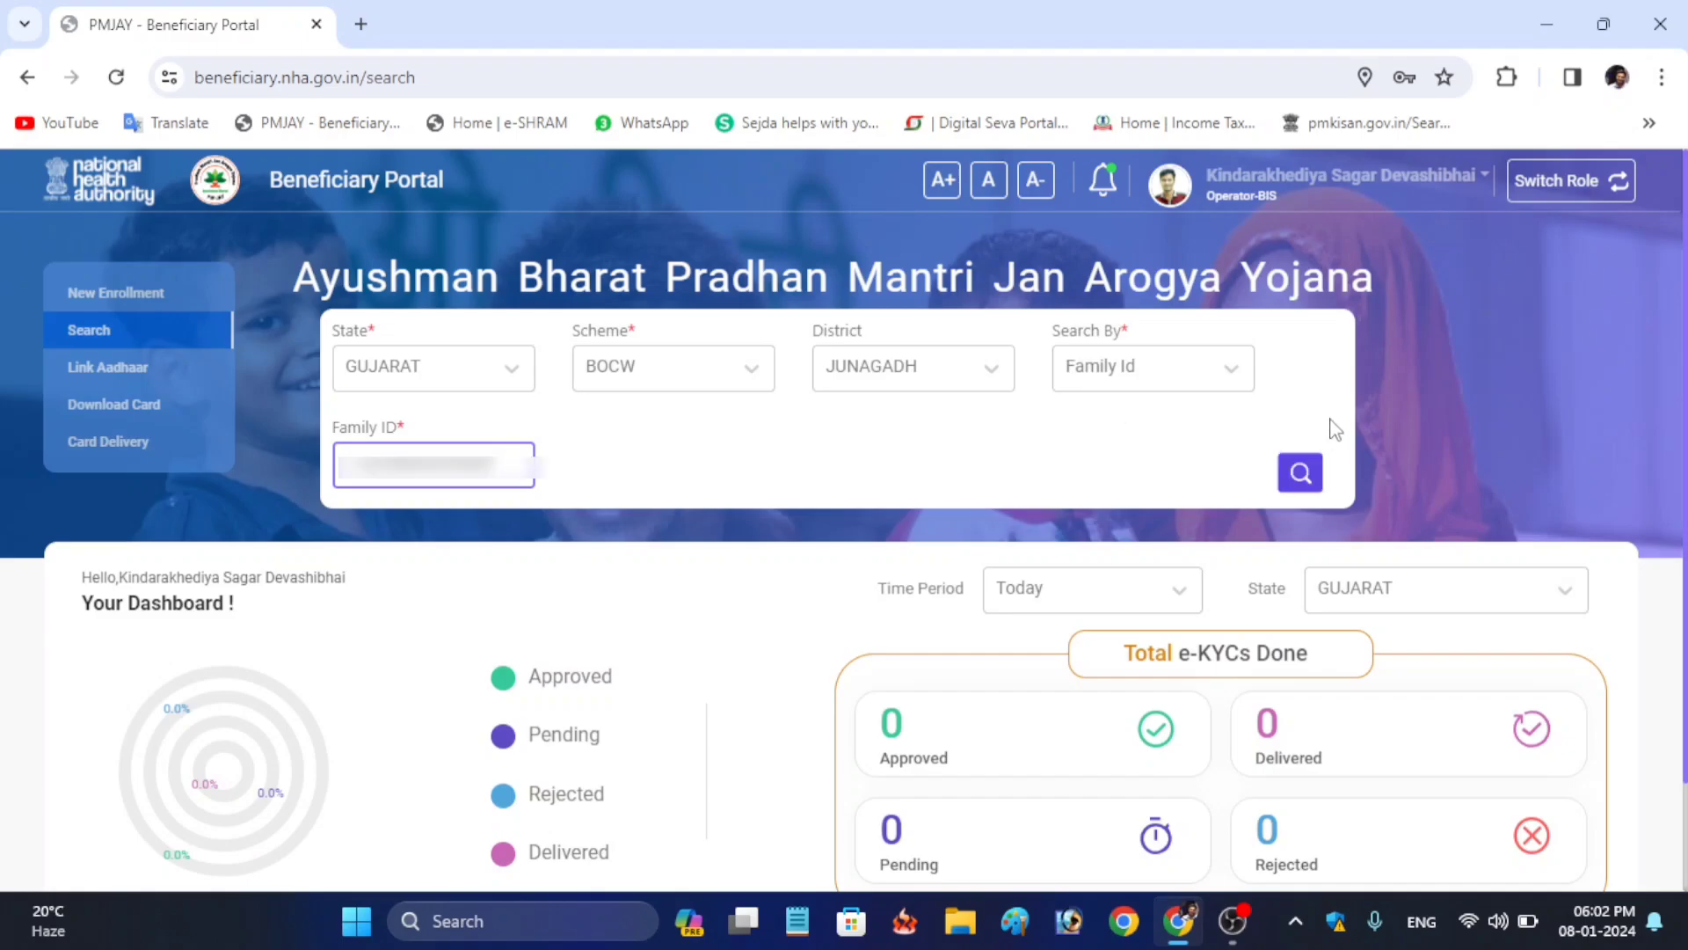
{"action": "left_click", "coordinate": [1301, 475]}
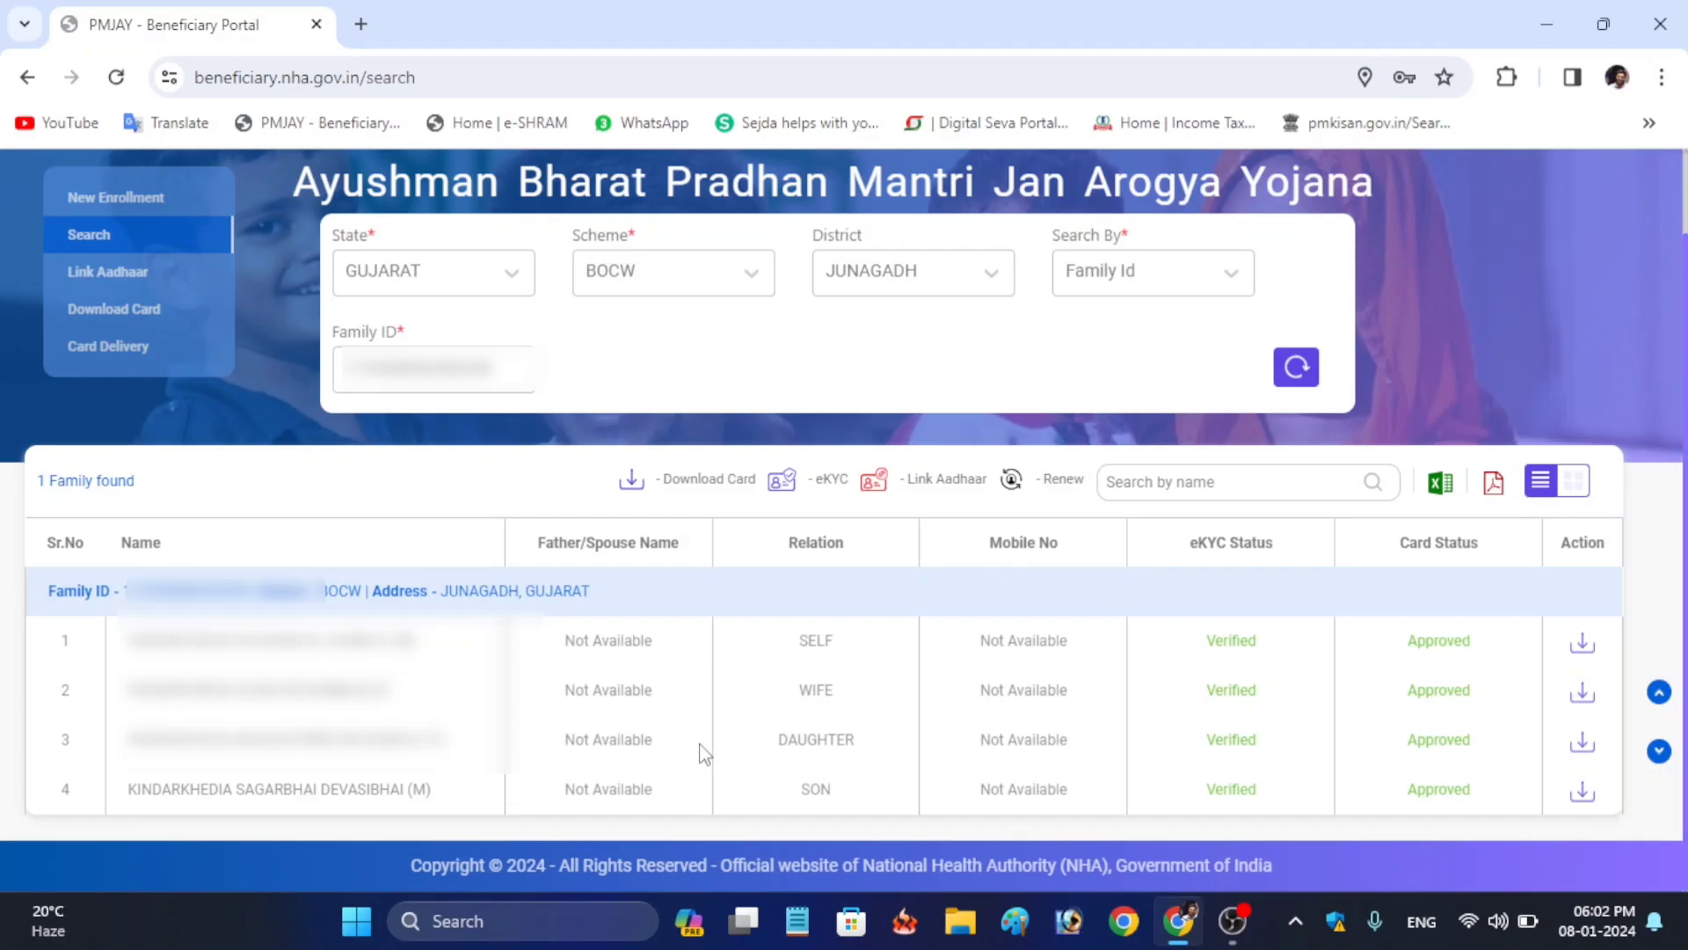
- Open the card download page from the son's record, select his card and go to Redo e-KYC
{"action": "left_click", "coordinate": [1583, 794]}
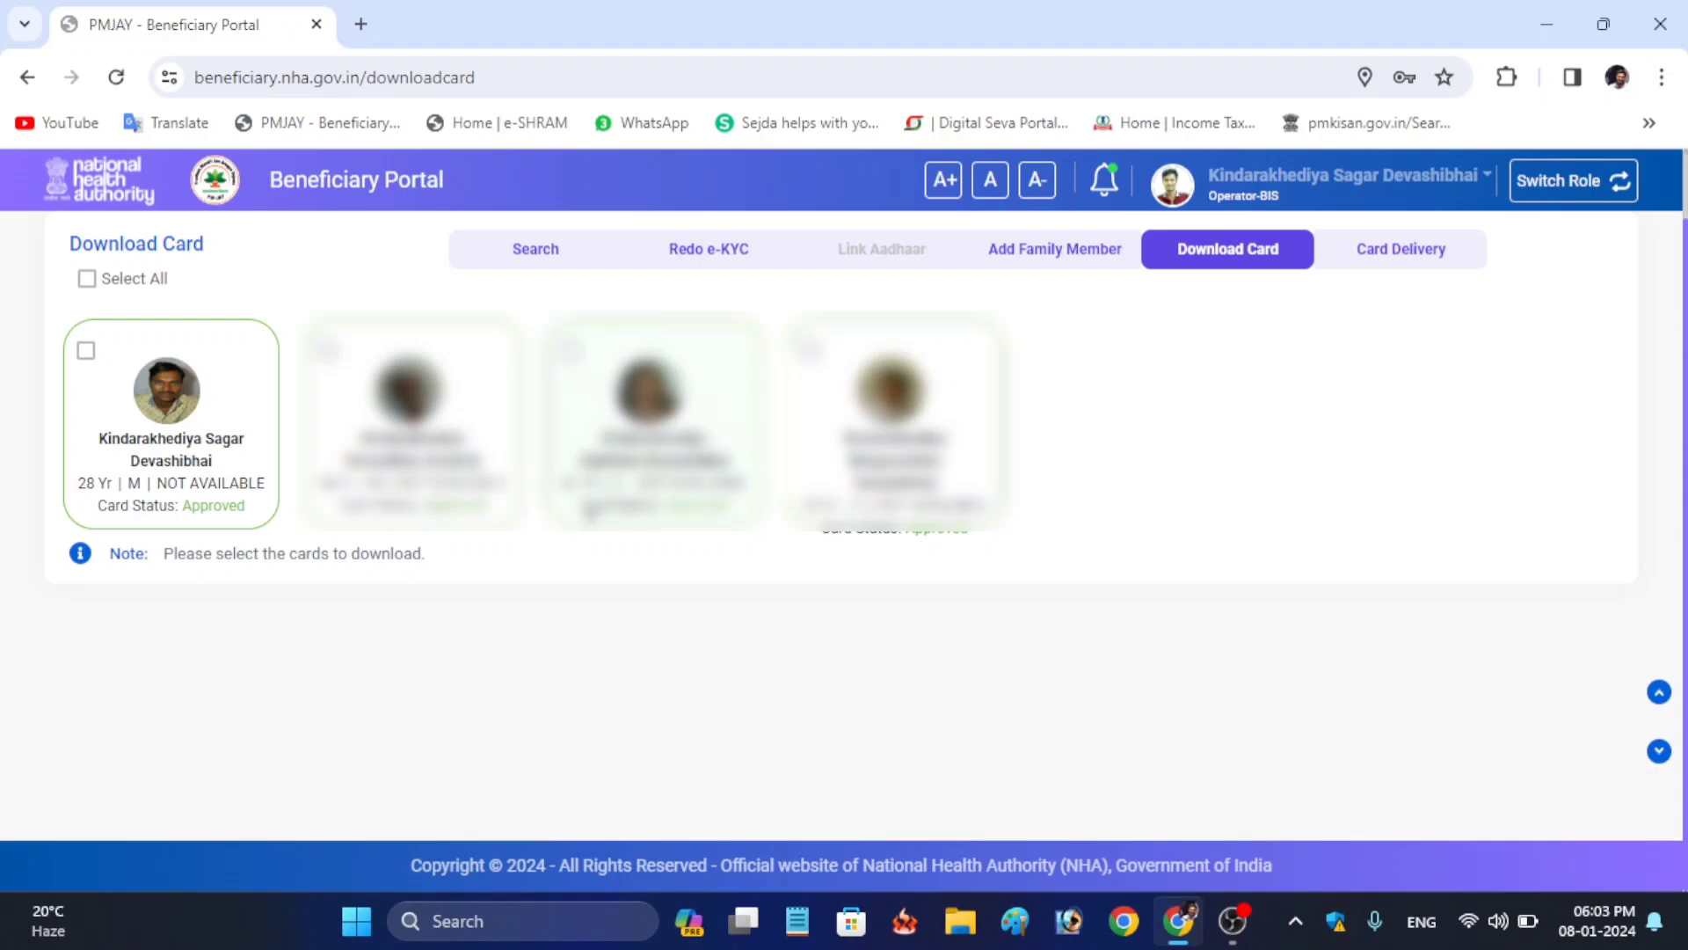
{"action": "left_click", "coordinate": [85, 352]}
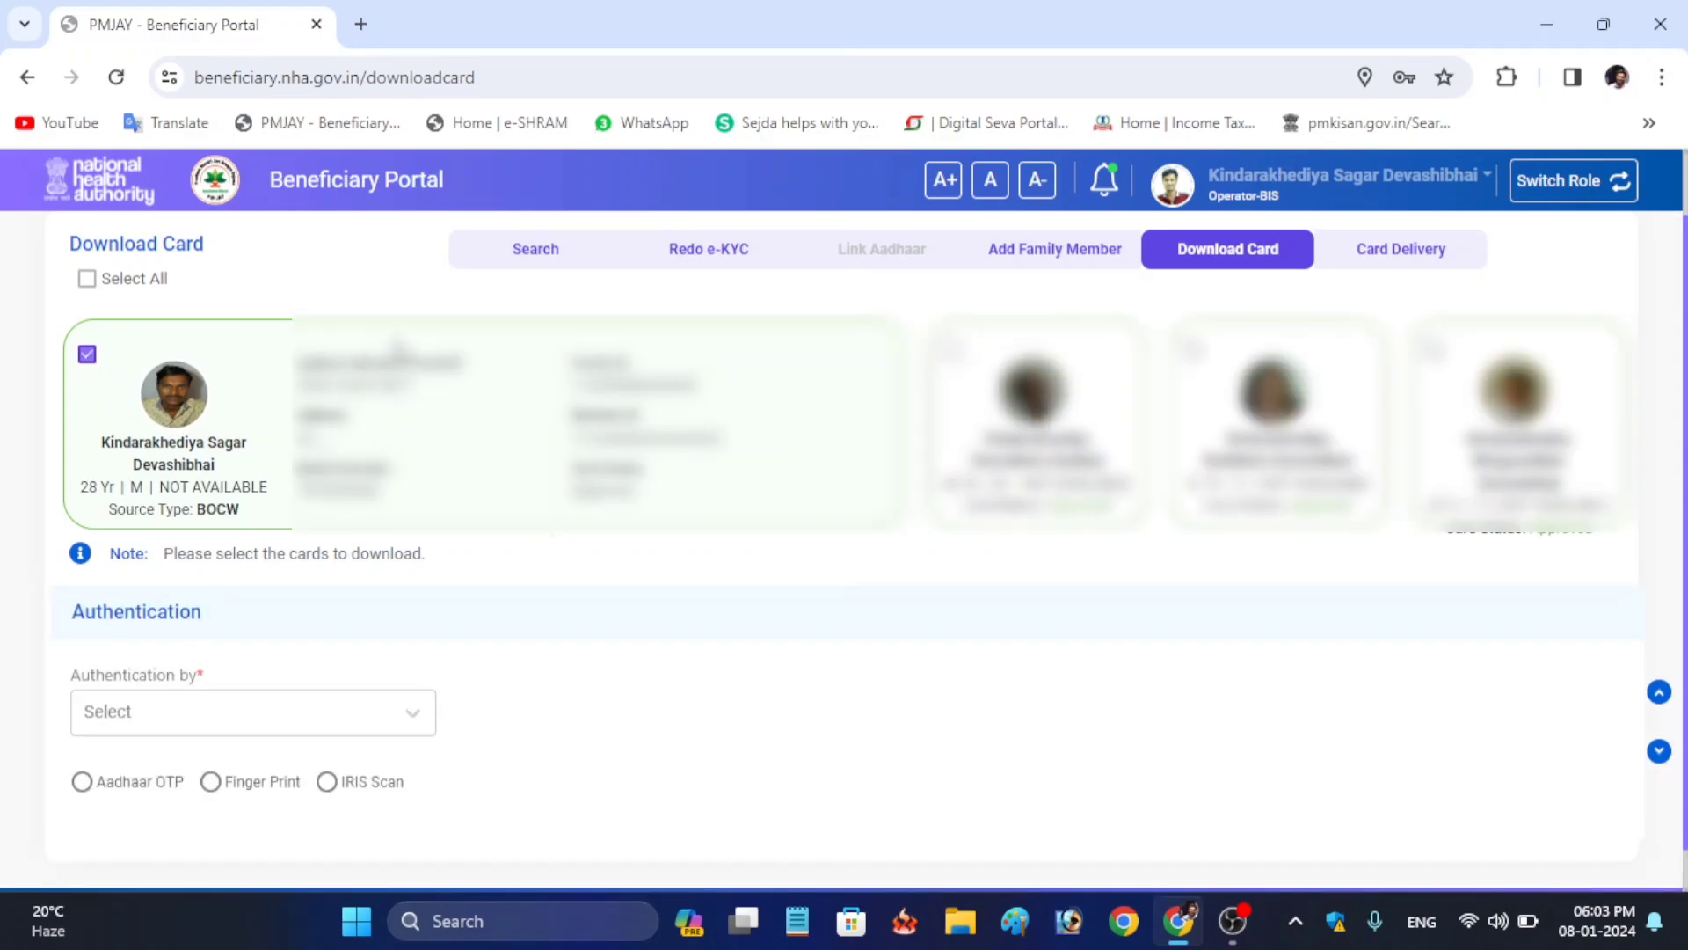
{"action": "left_click", "coordinate": [694, 255]}
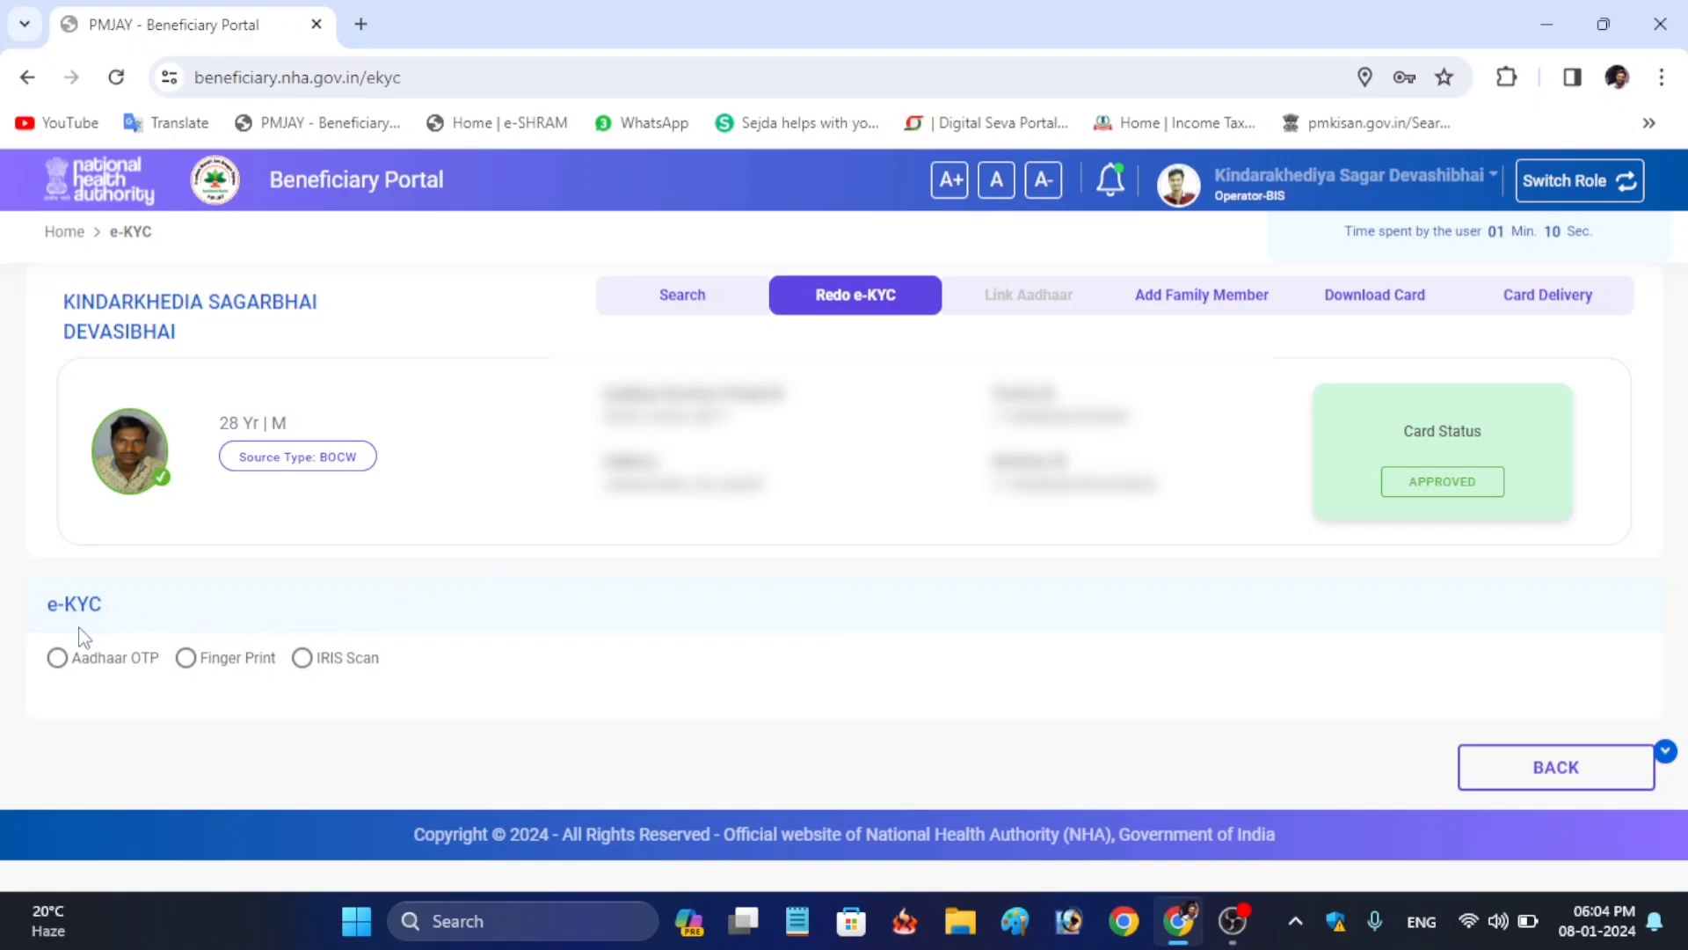
- Start Aadhaar OTP verification for the e-KYC and allow the consent, including creating or linking the ABHA with the PMJAY ID
{"action": "left_click", "coordinate": [57, 660]}
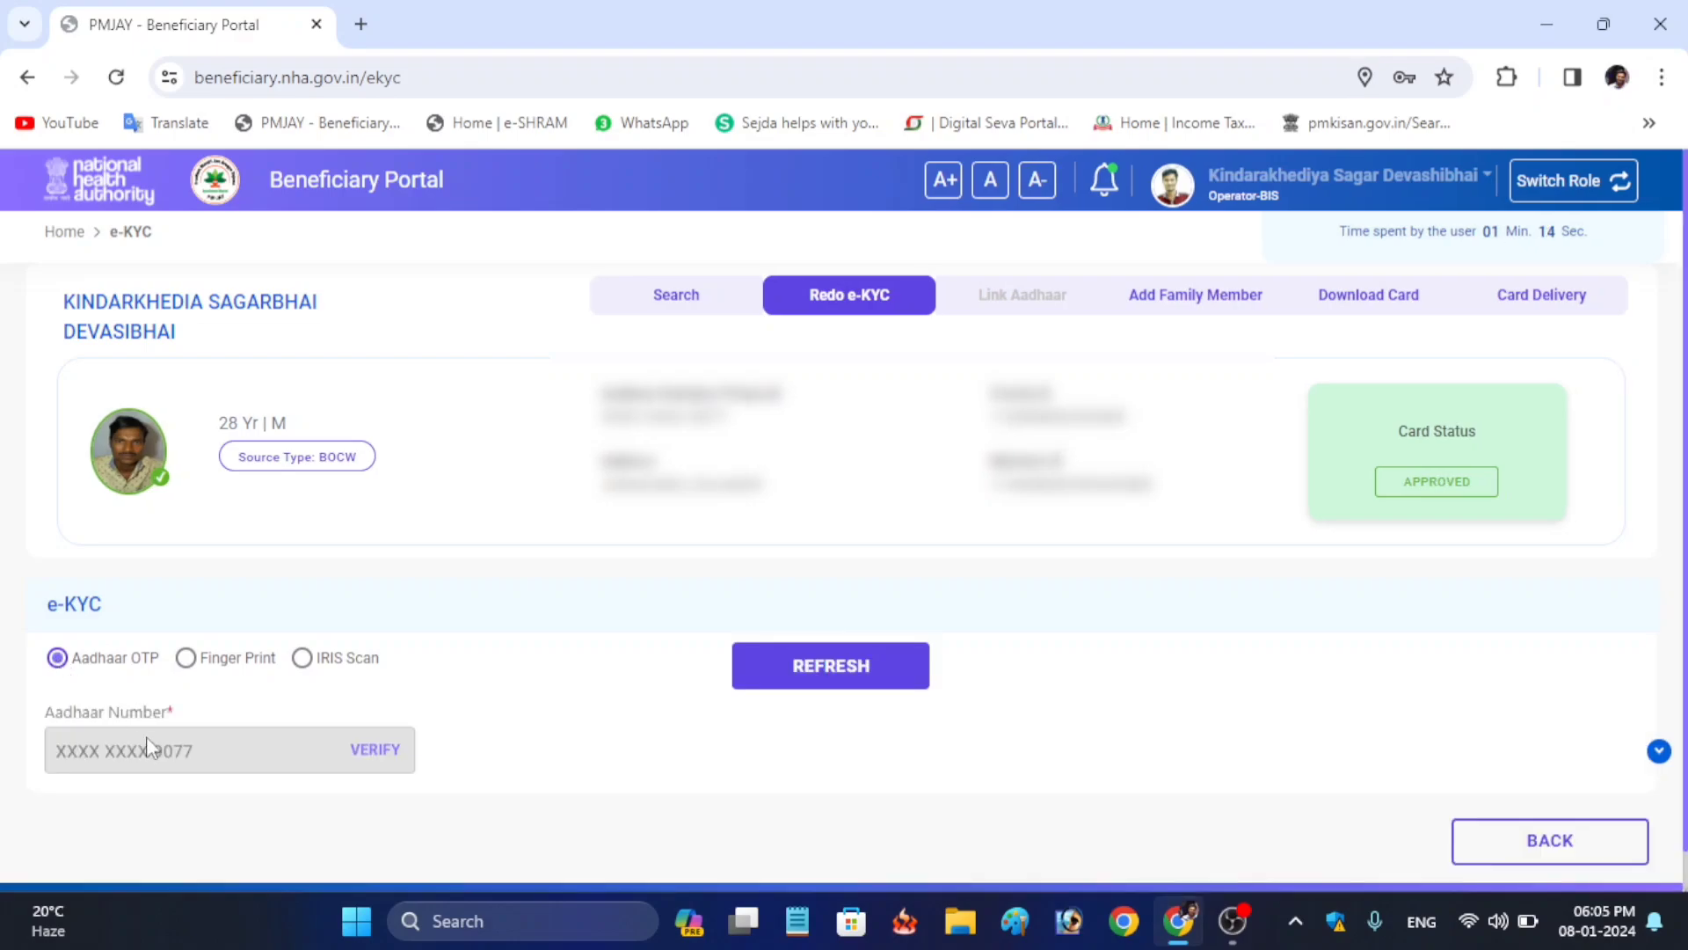
{"action": "left_click", "coordinate": [367, 755]}
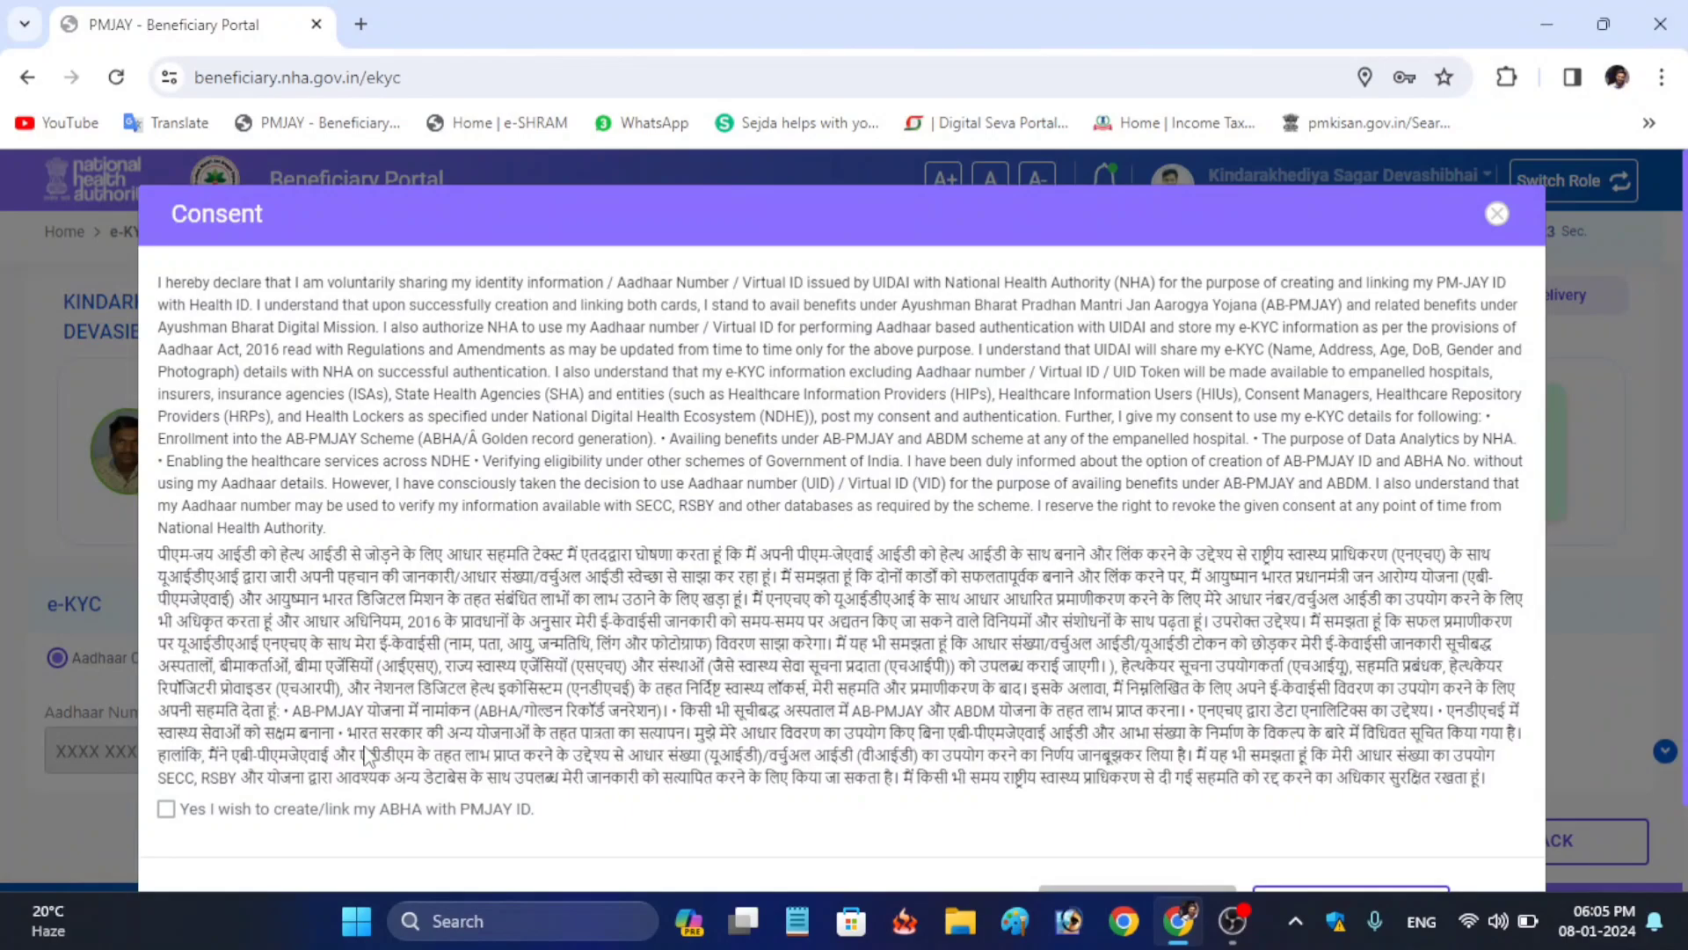
{"action": "left_click", "coordinate": [167, 810]}
{"action": "scroll", "coordinate": [1231, 651], "scroll_direction": "down", "scroll_amount": 1}
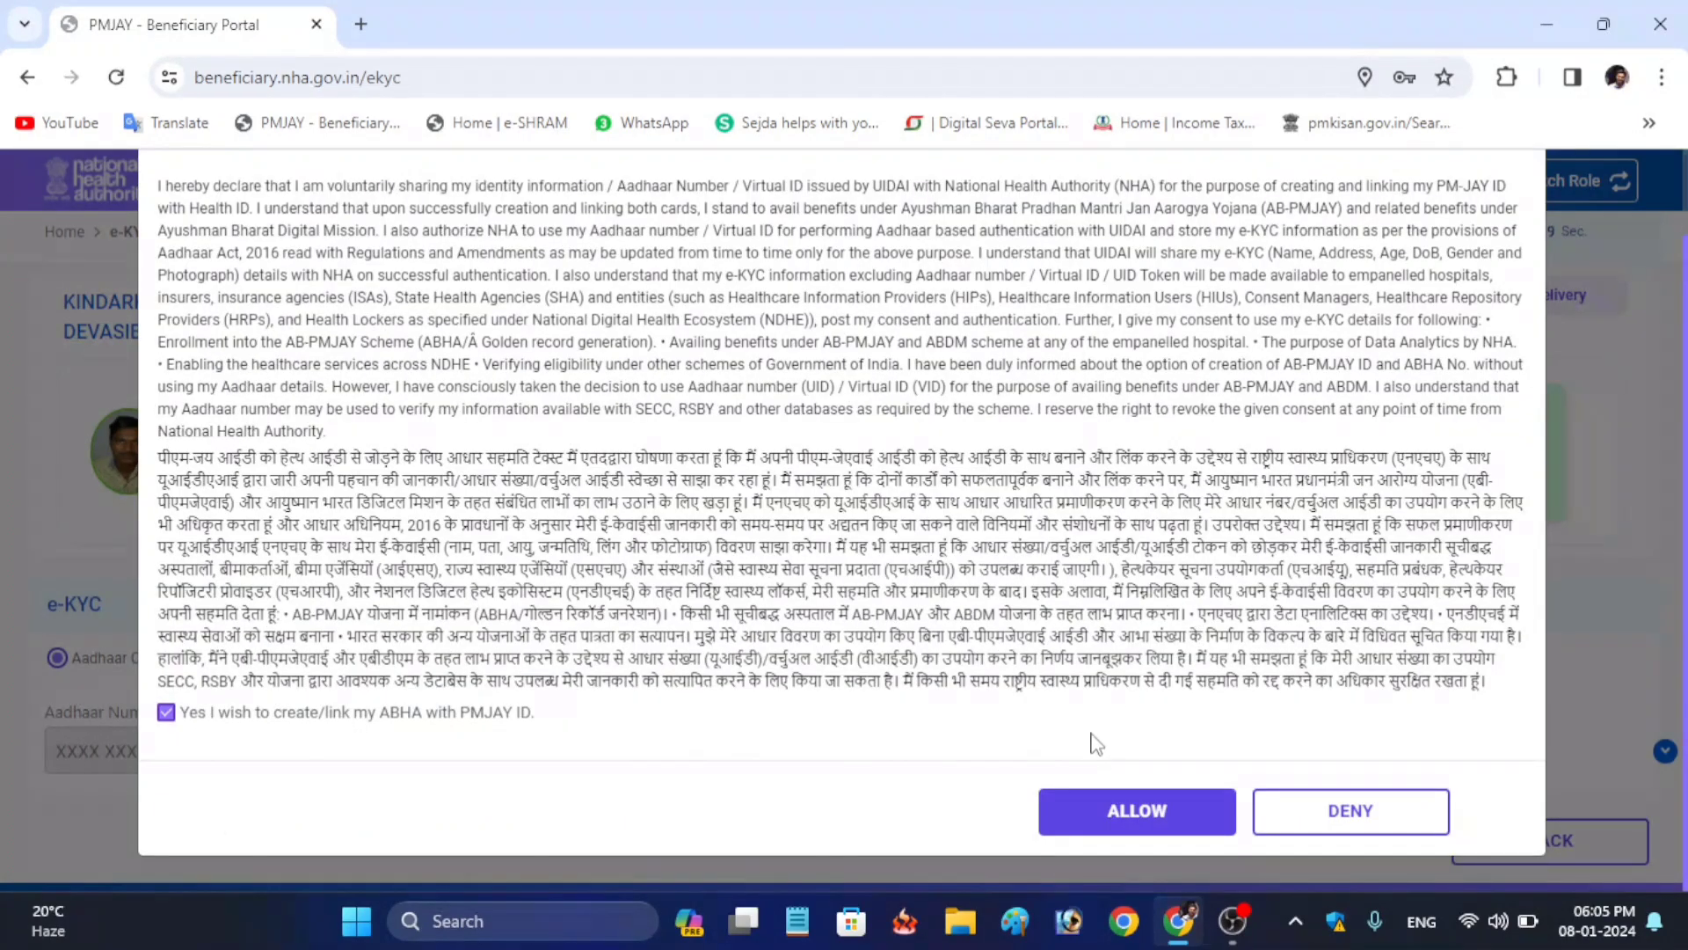
{"action": "left_click", "coordinate": [1110, 812]}
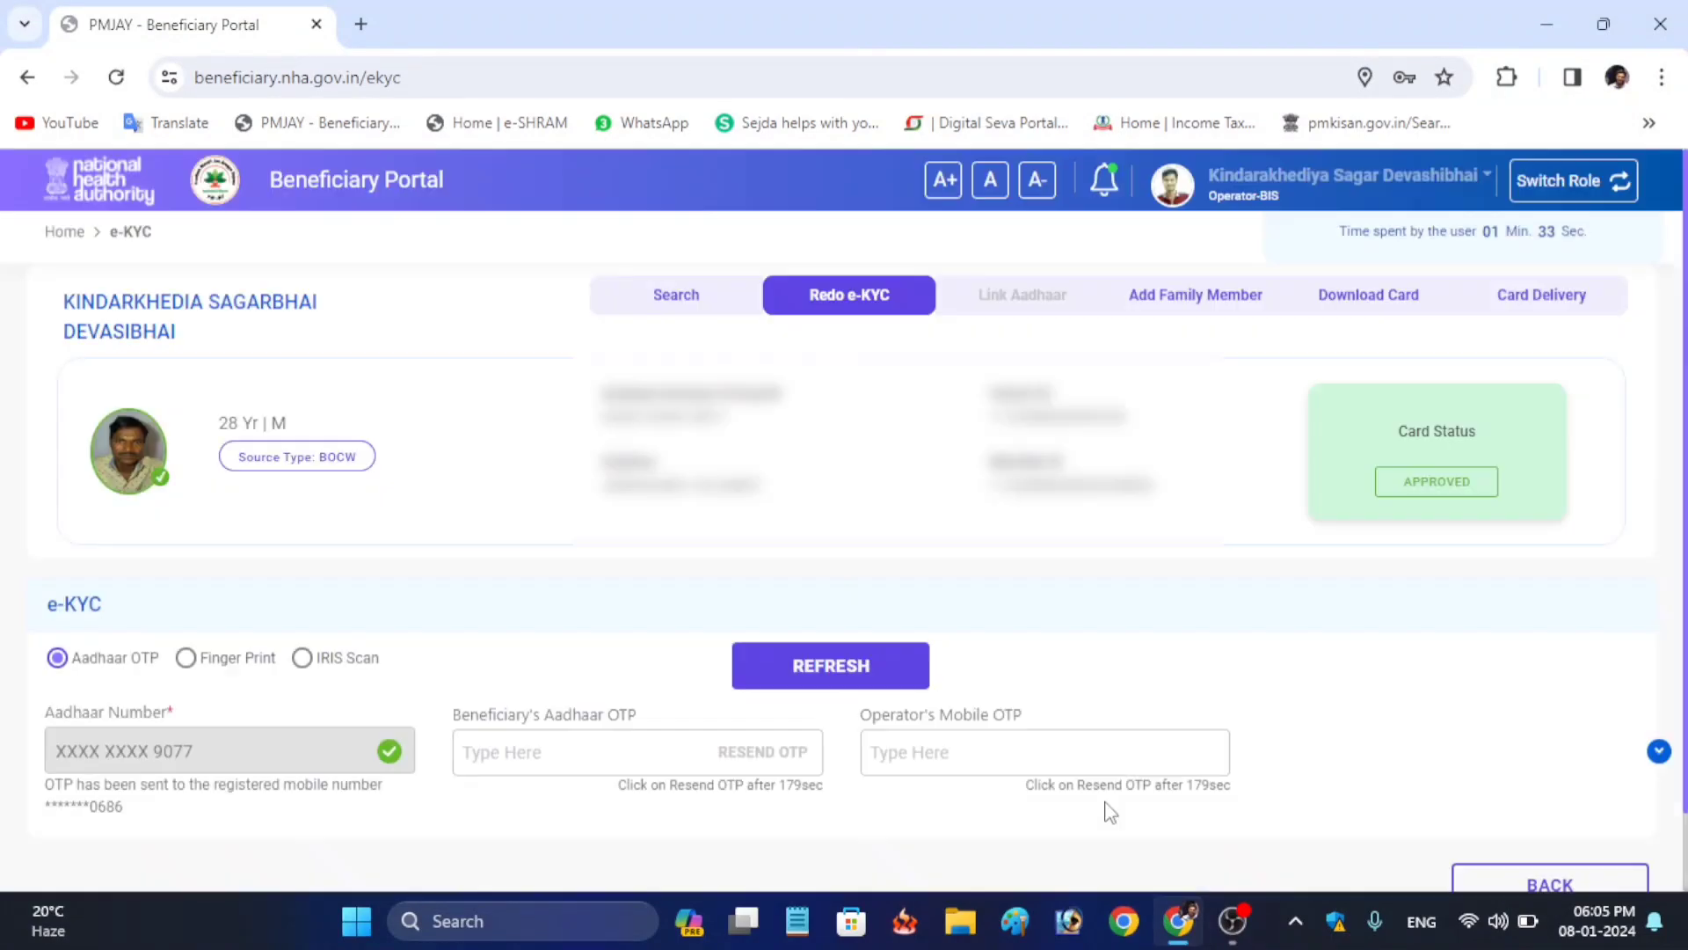
- Enter the beneficiary's Aadhaar OTP and the operator's mobile OTP to authenticate the e-KYC
{"action": "left_click", "coordinate": [690, 753]}
{"action": "left_click", "coordinate": [875, 754]}
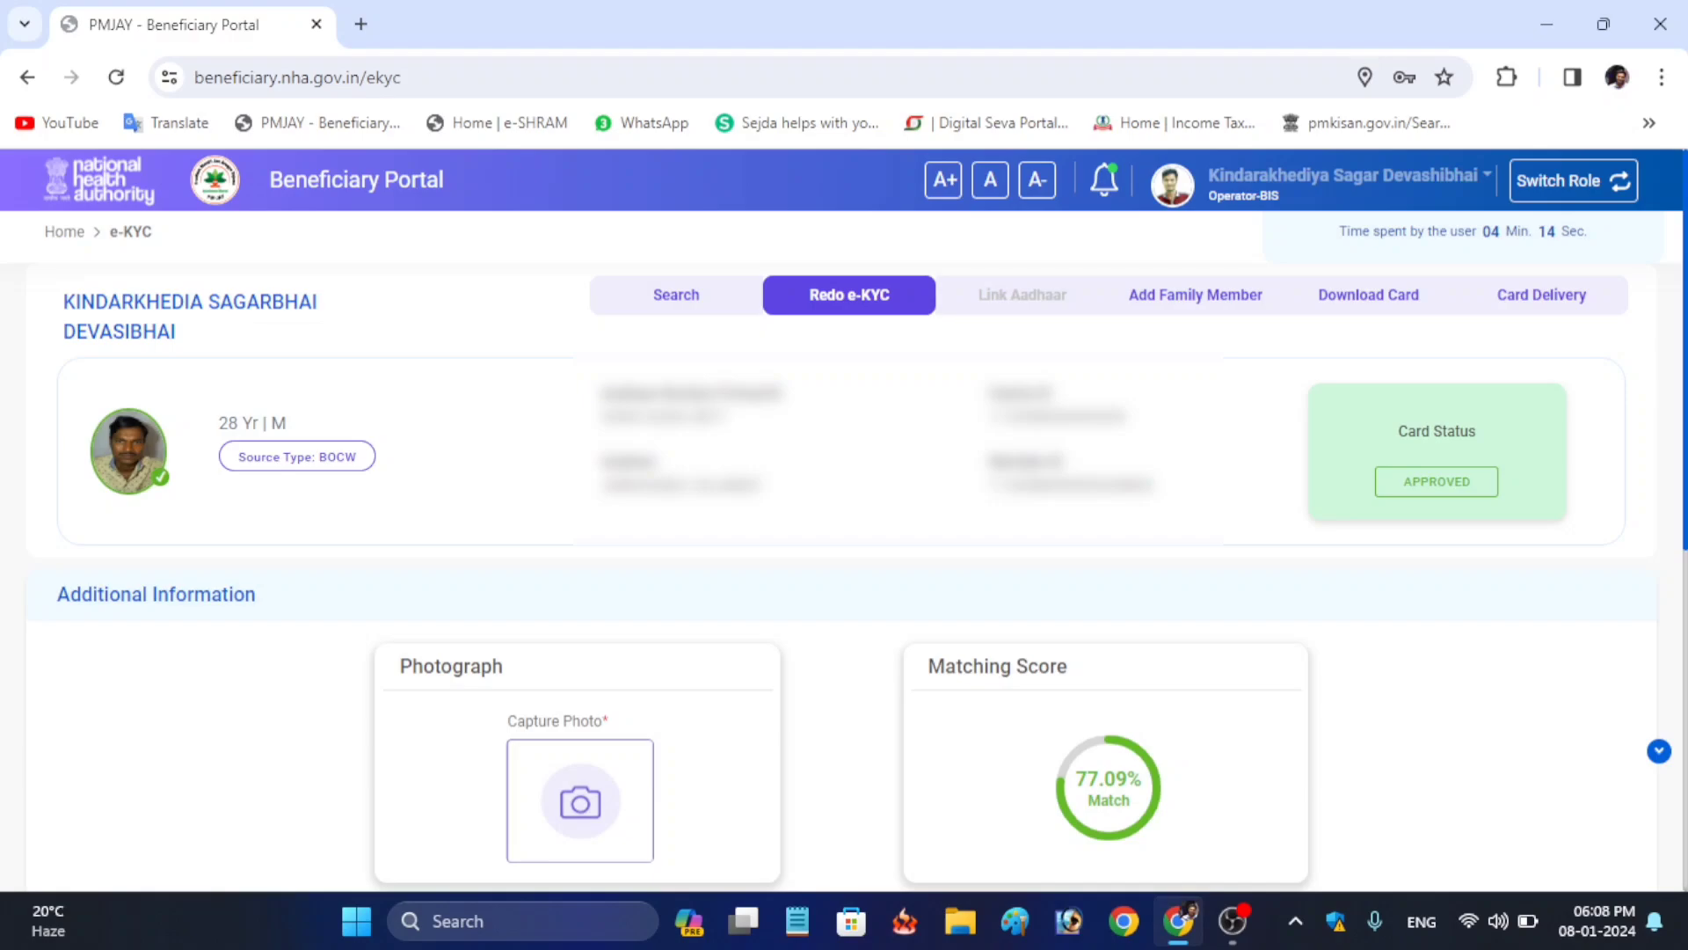
- Capture the beneficiary's photograph in the additional information and accept the picture
{"action": "scroll", "coordinate": [844, 551], "scroll_direction": "down", "scroll_amount": 4}
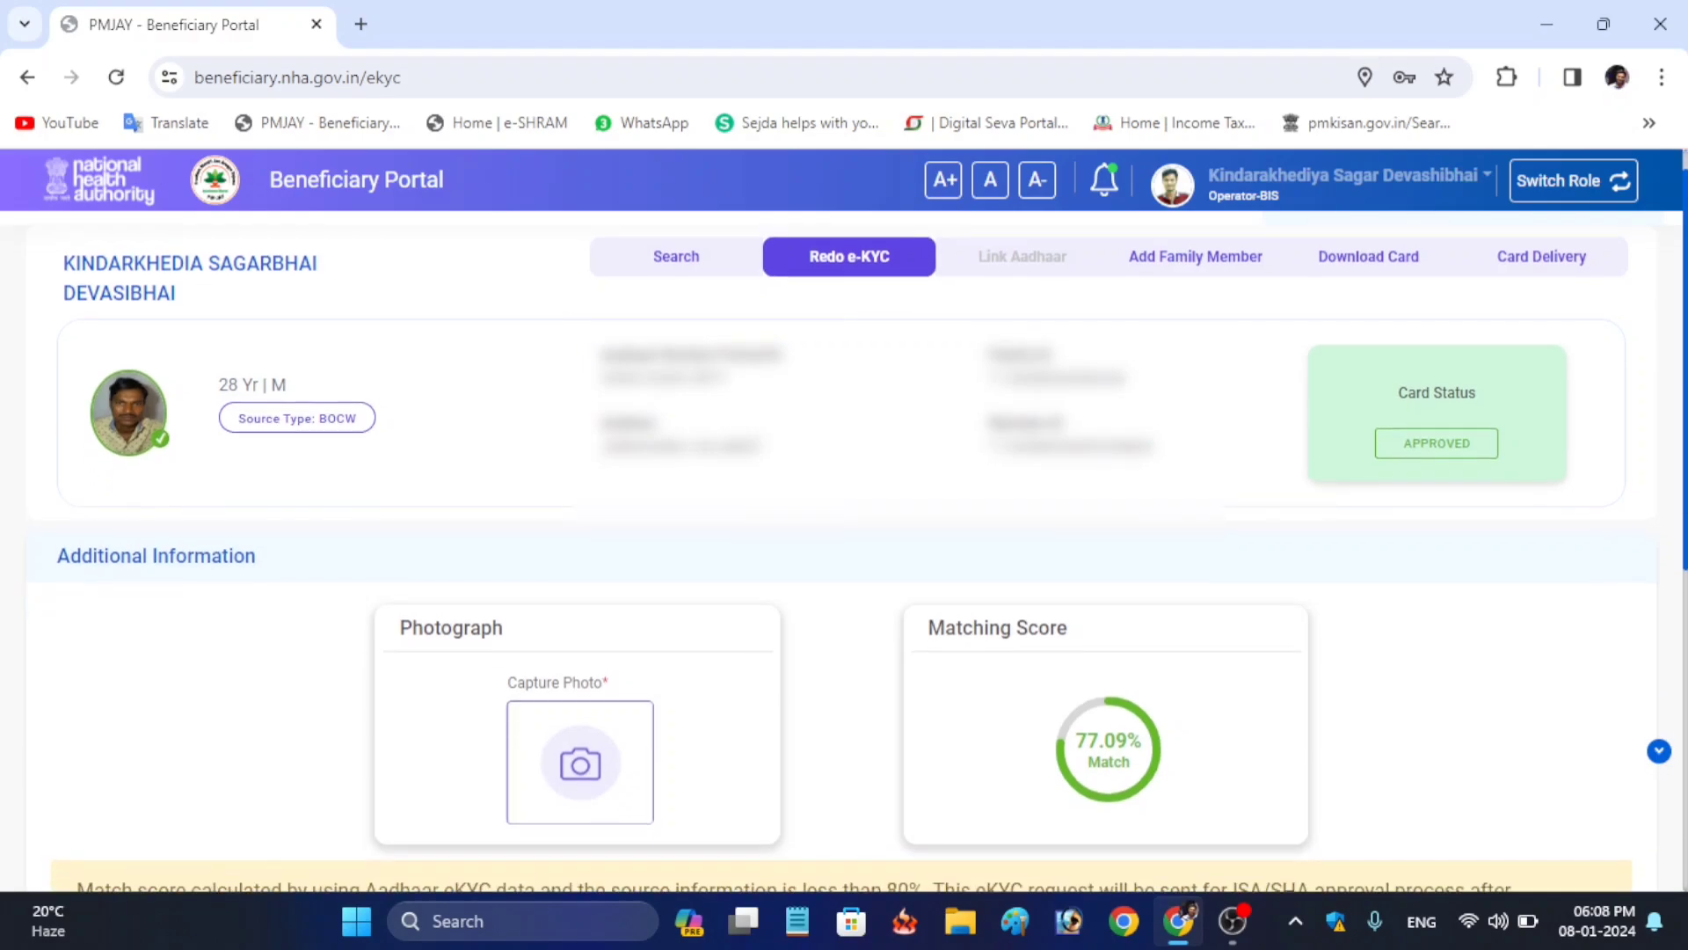
{"action": "left_click_drag", "start_coordinate": [1686, 414], "coordinate": [1686, 426]}
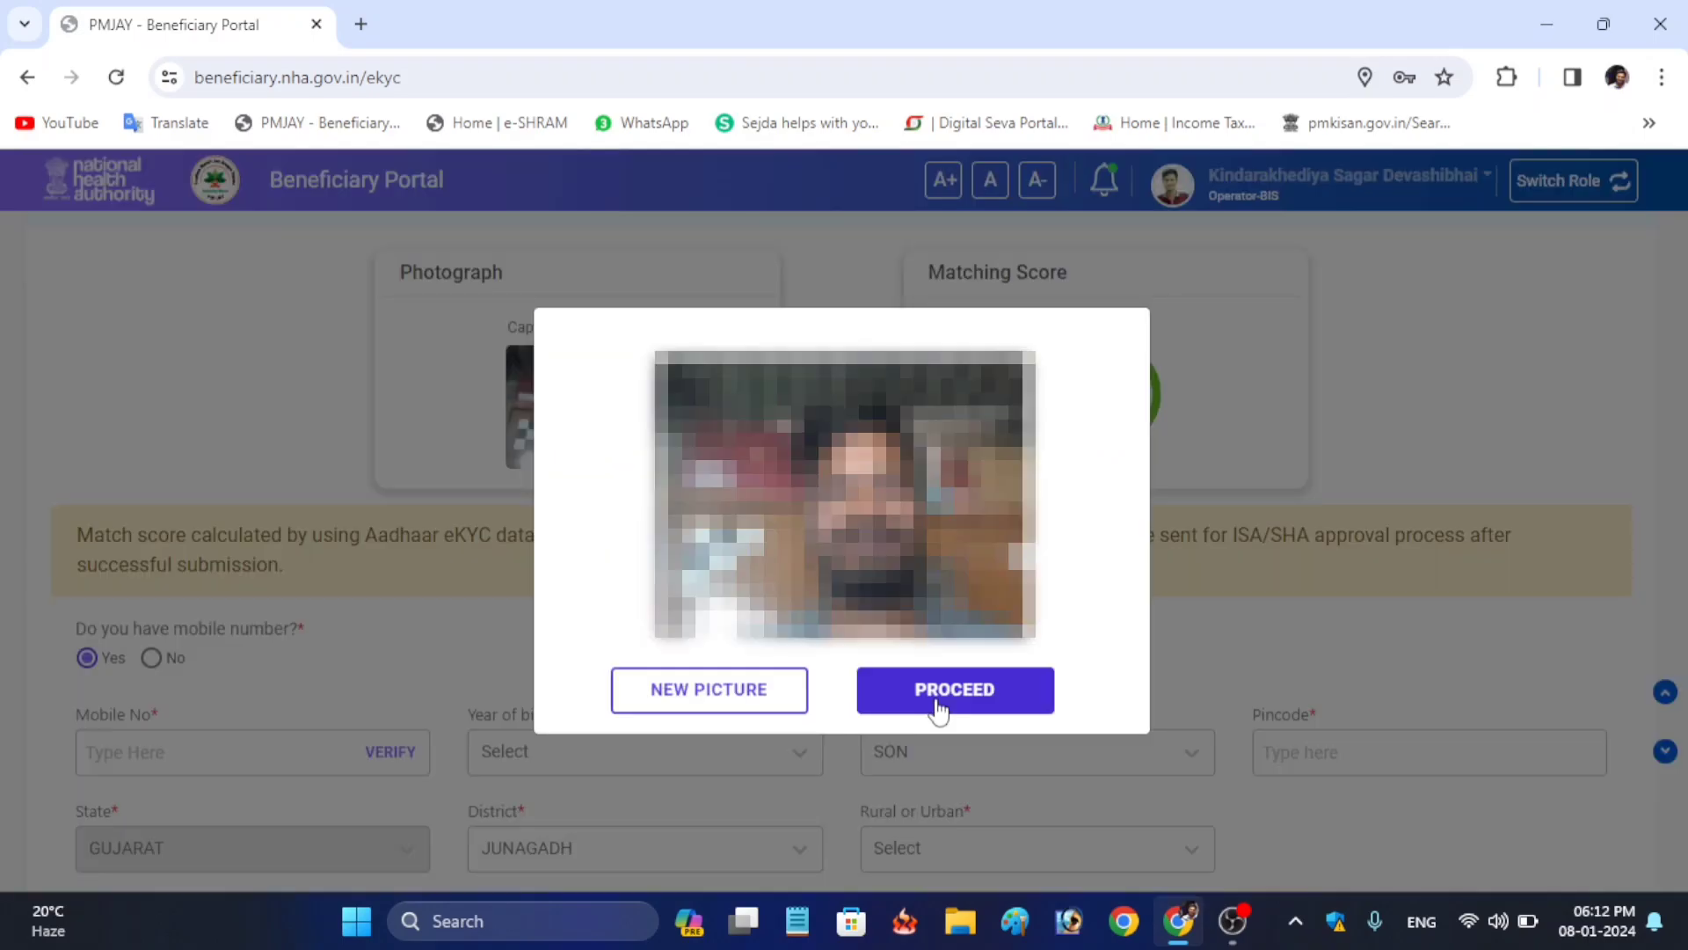
{"action": "left_click", "coordinate": [938, 709]}
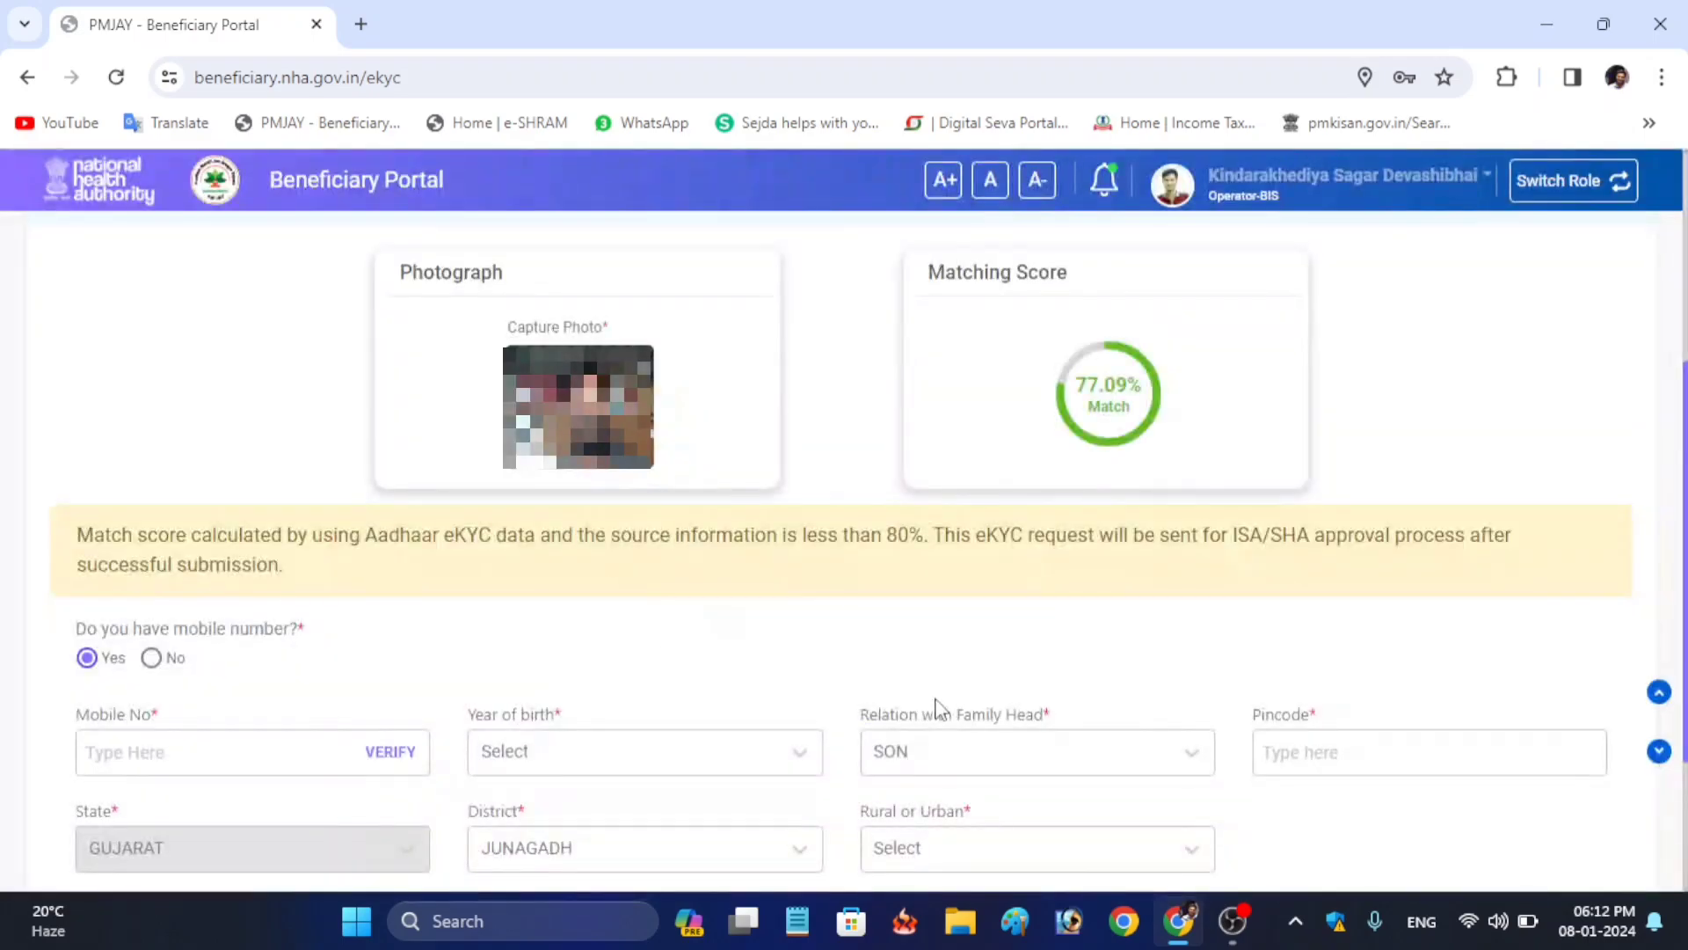
- Enter the beneficiary's mobile number and verify it with the OTP sent to it
{"action": "left_click", "coordinate": [288, 743]}
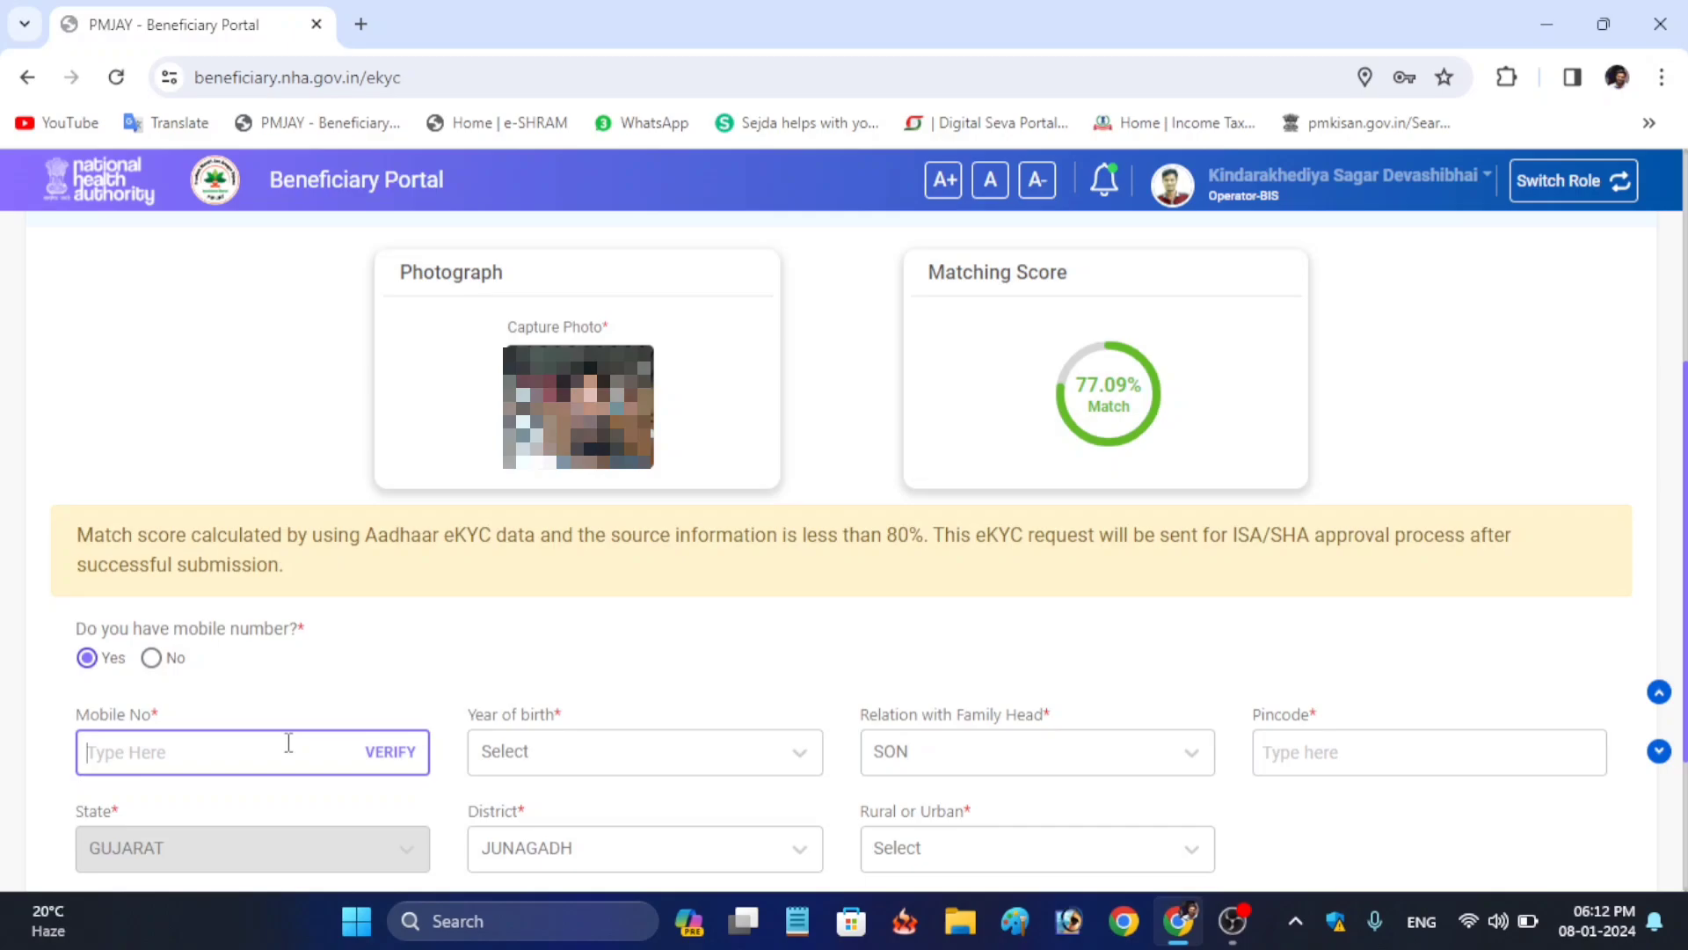
{"action": "type", "text": "******0686"}
{"action": "left_click", "coordinate": [398, 754]}
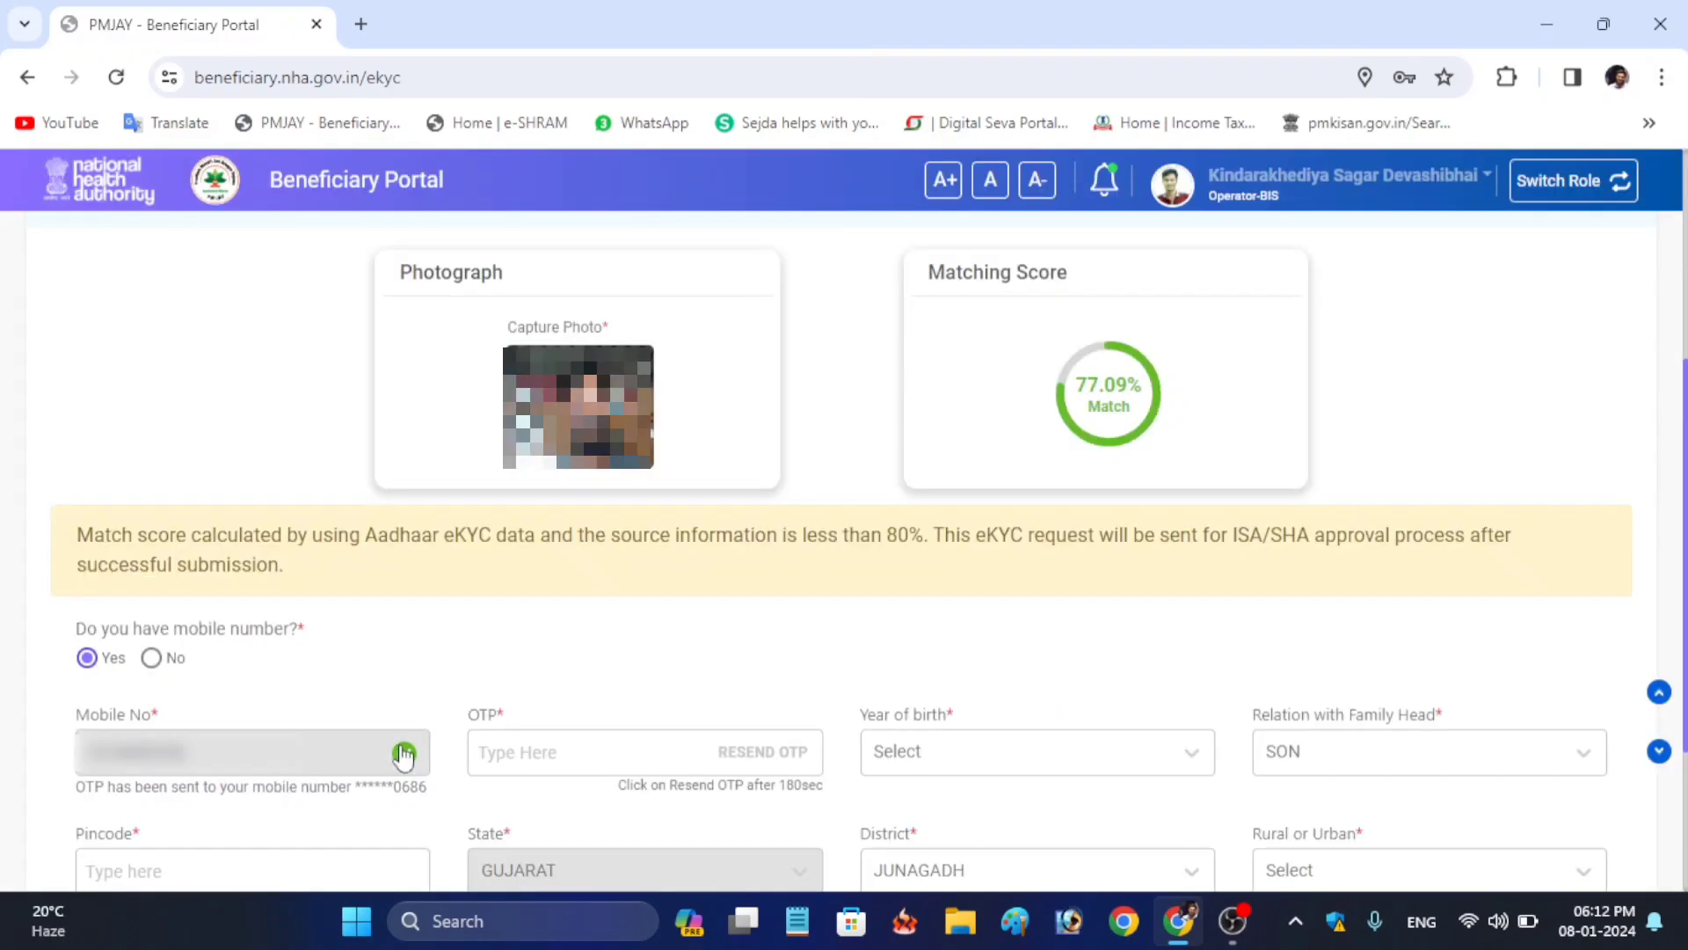
{"action": "left_click", "coordinate": [618, 754]}
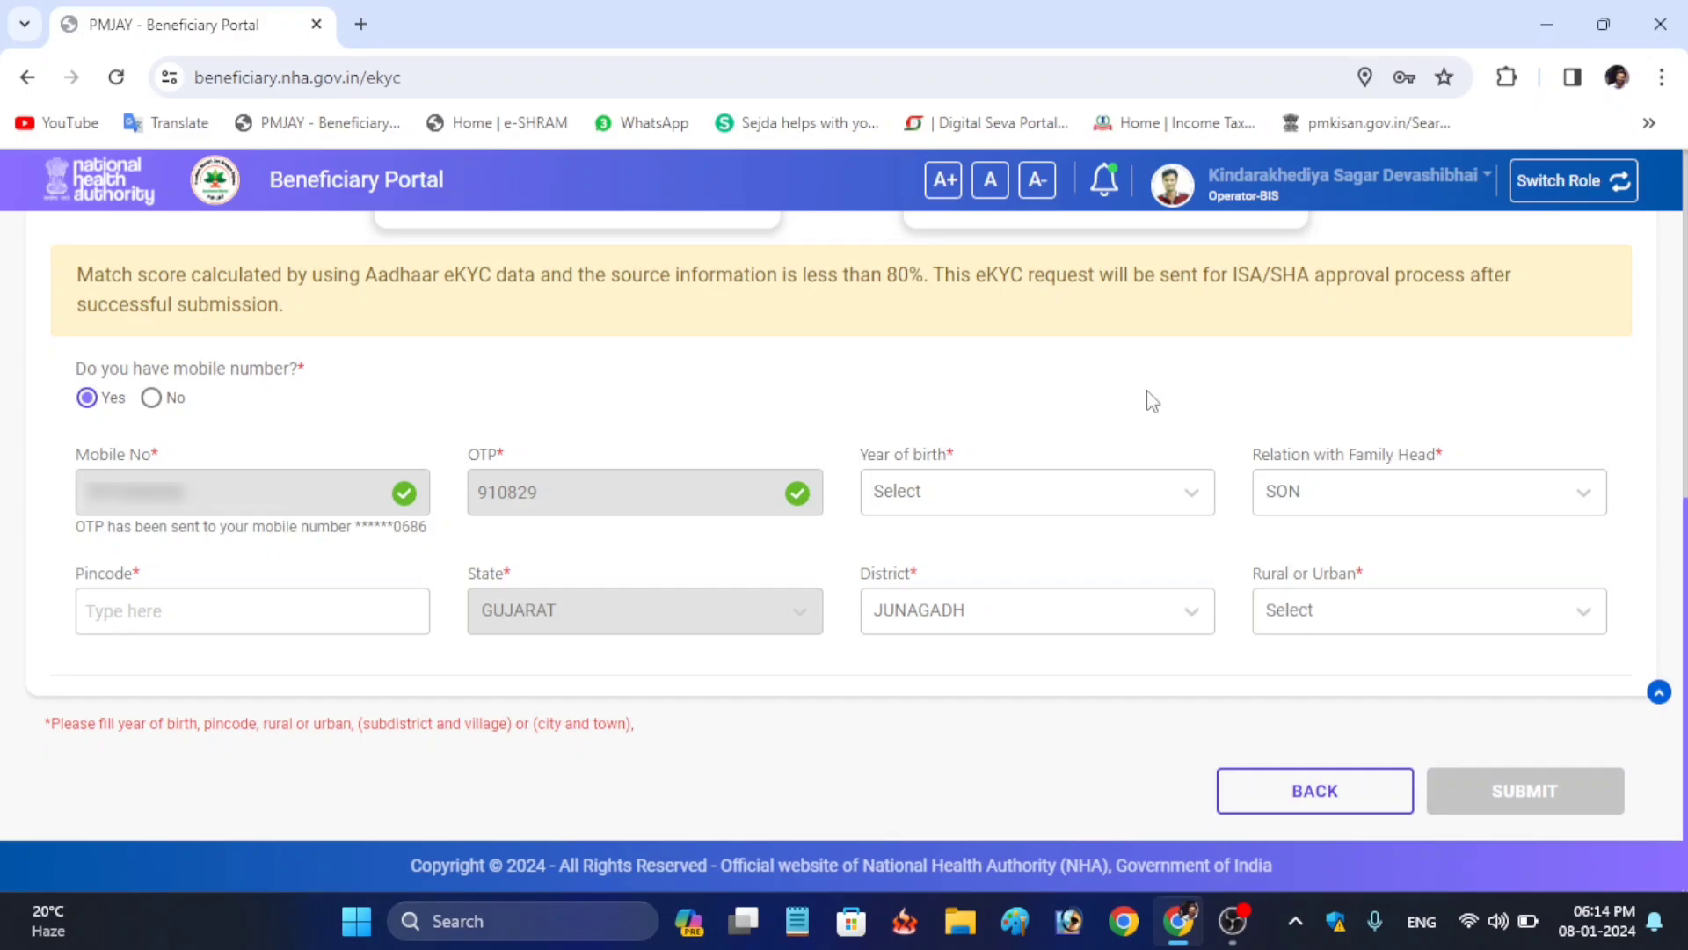
- Fill in the beneficiary's year of birth and keep SON as the relation with the family head
{"action": "left_click", "coordinate": [1148, 502]}
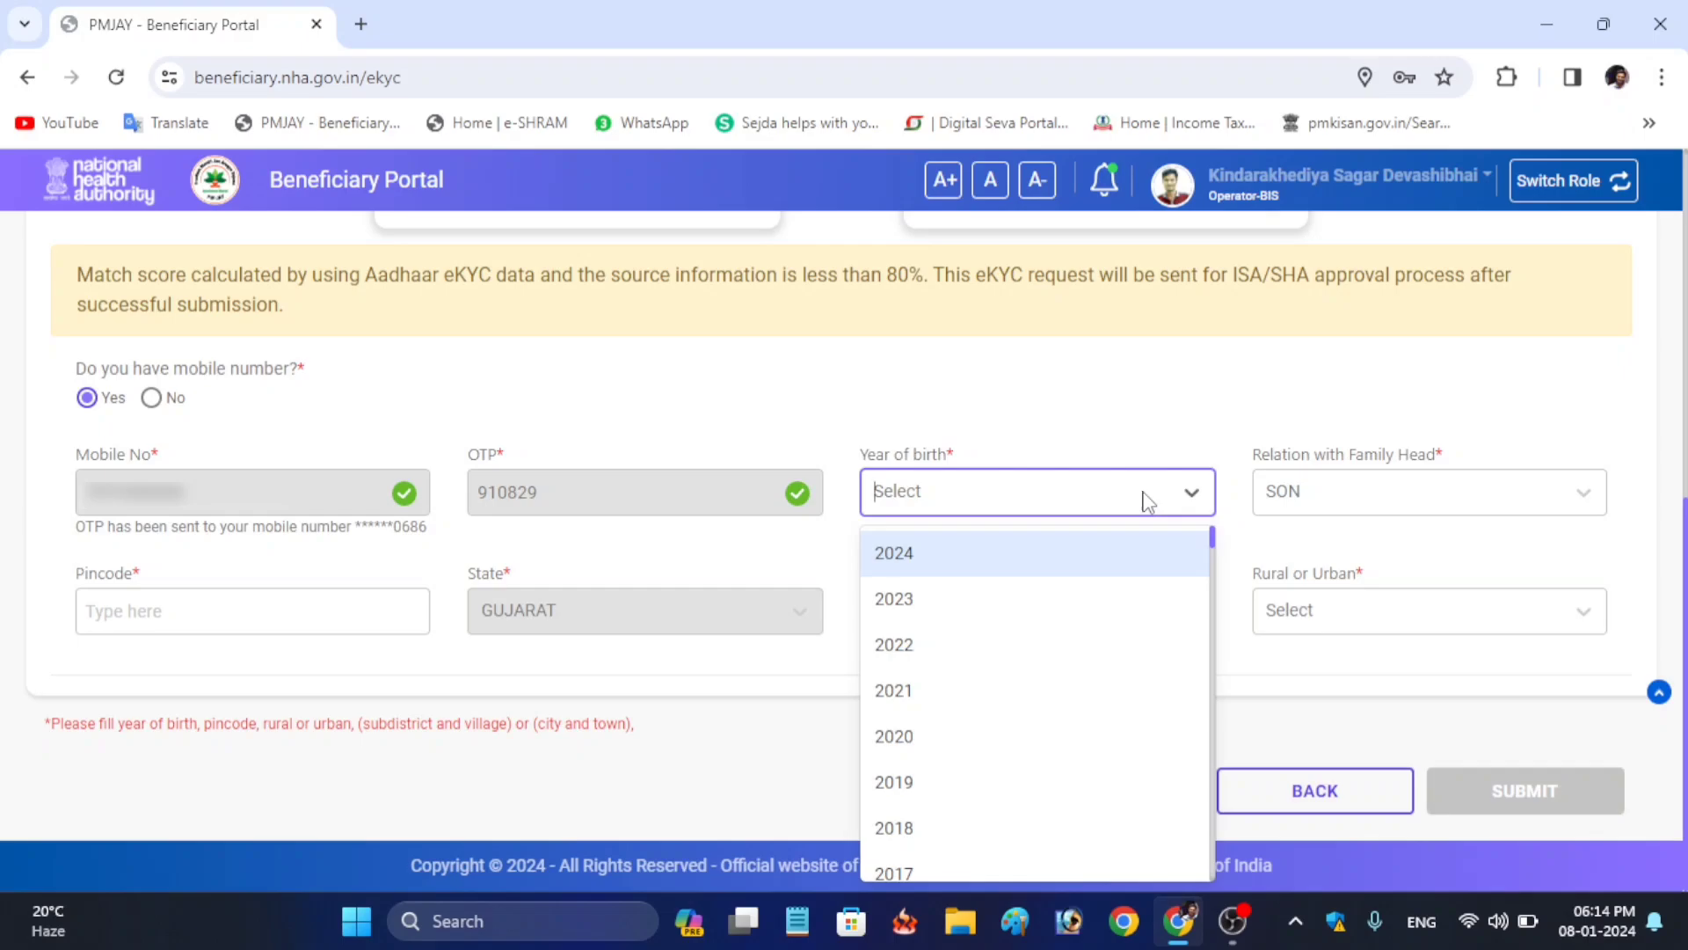
{"action": "type", "text": "1996"}
{"action": "key", "text": "Return"}
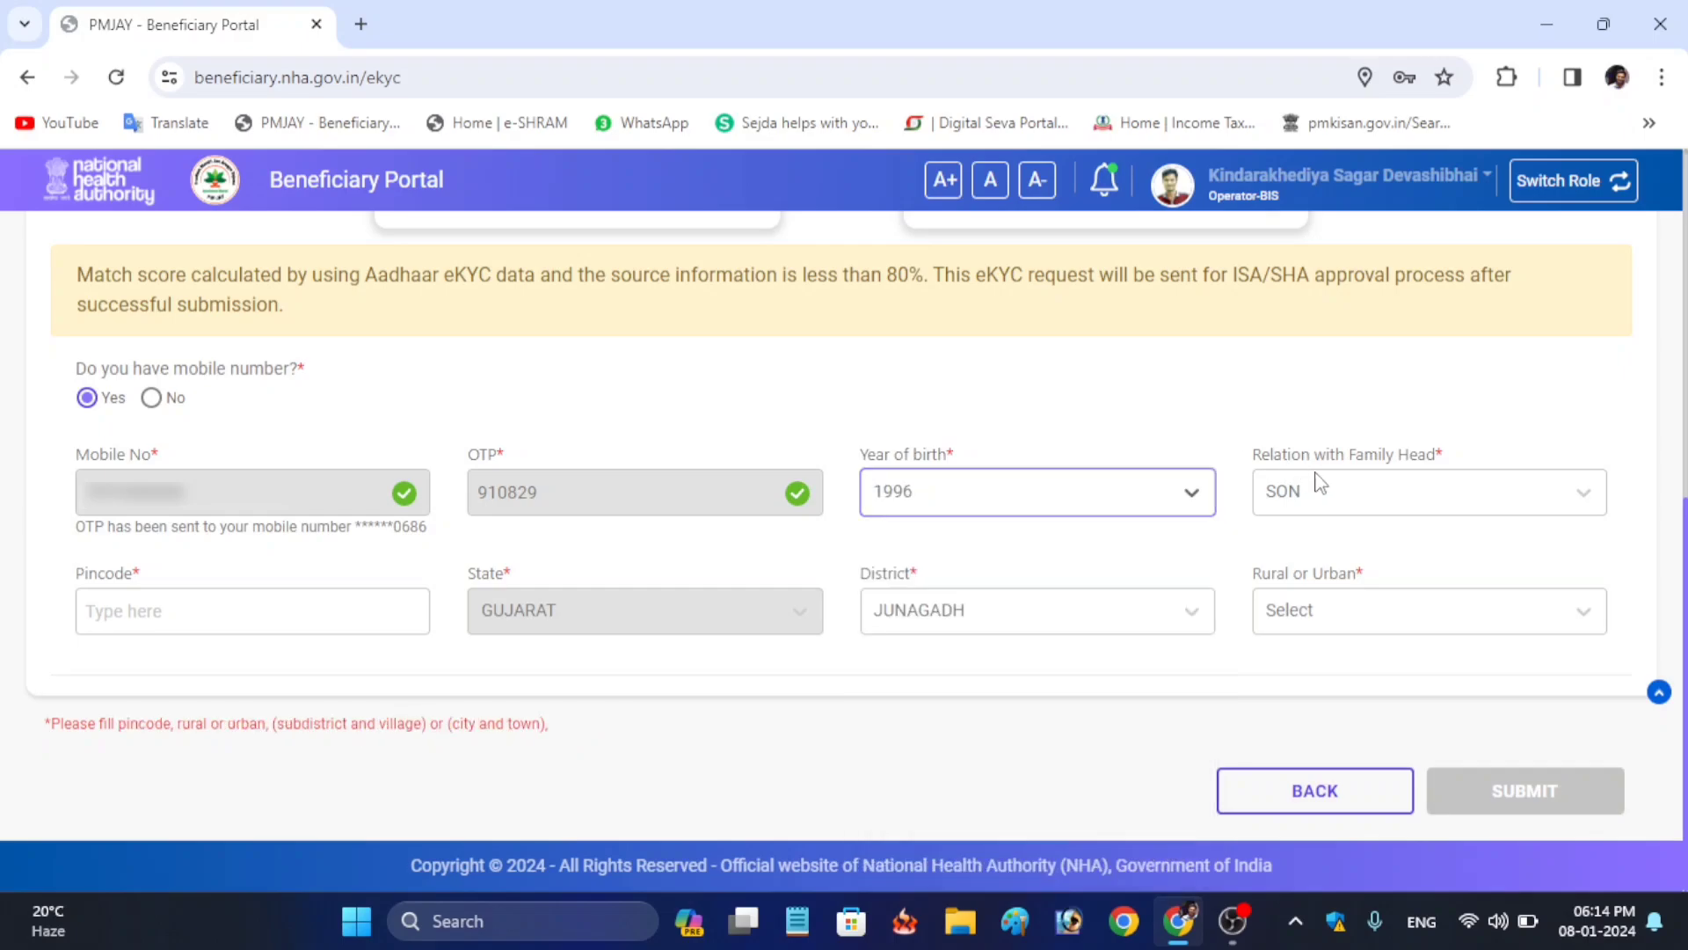
{"action": "left_click", "coordinate": [1377, 495]}
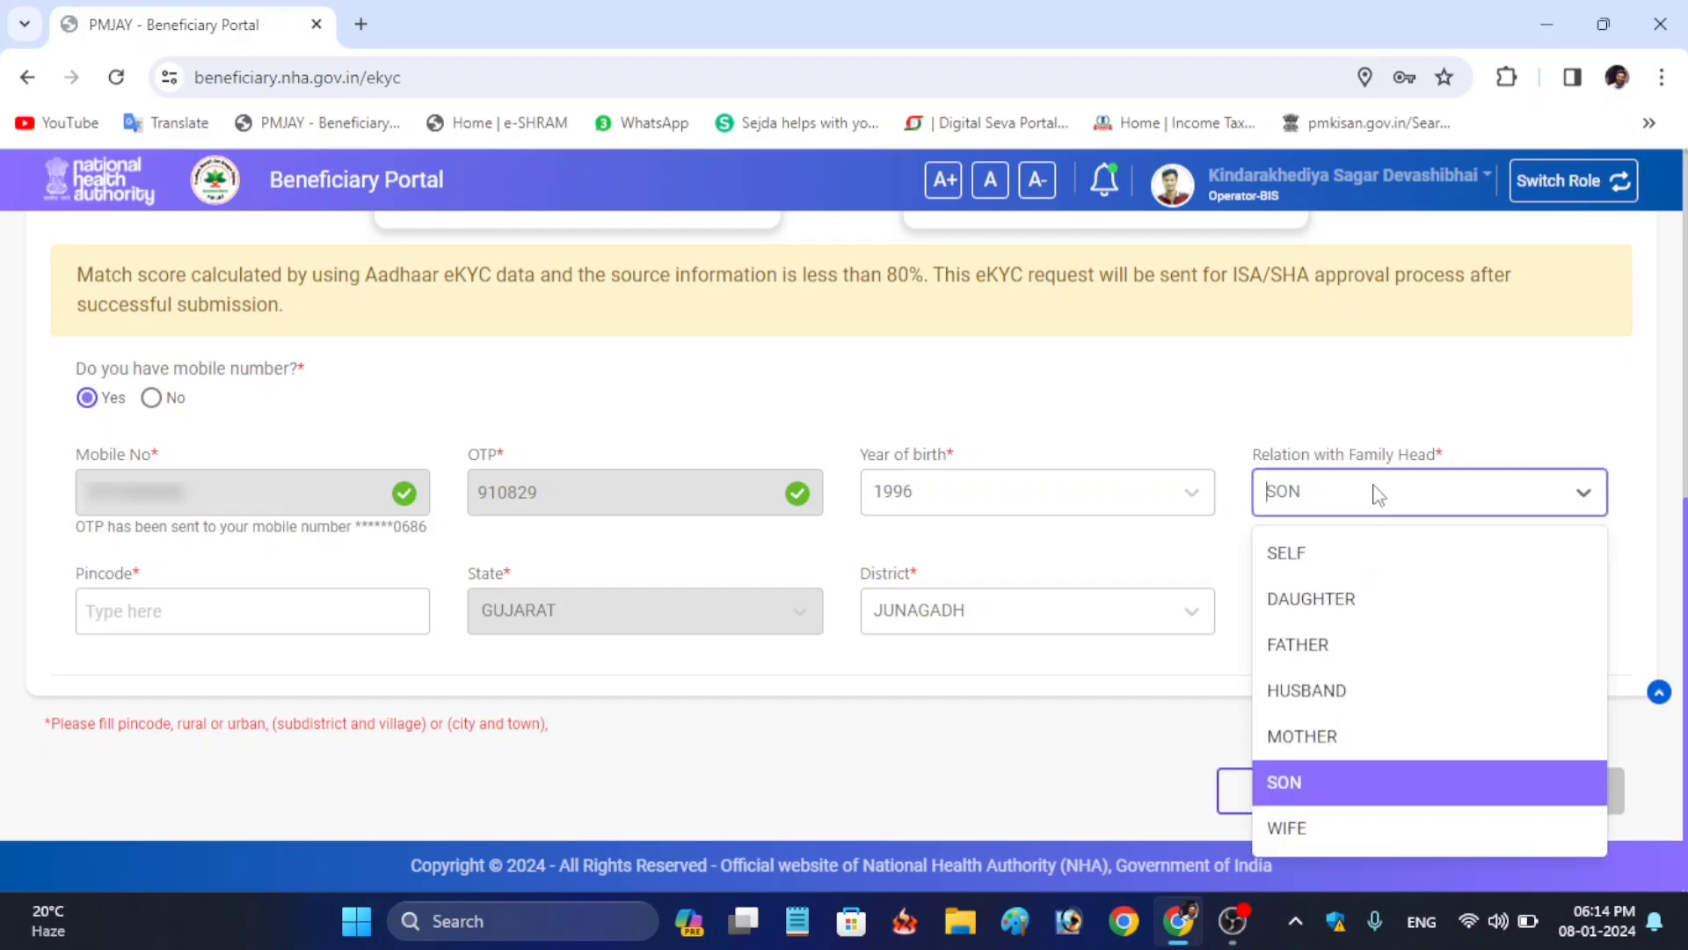
{"action": "left_click", "coordinate": [1378, 495]}
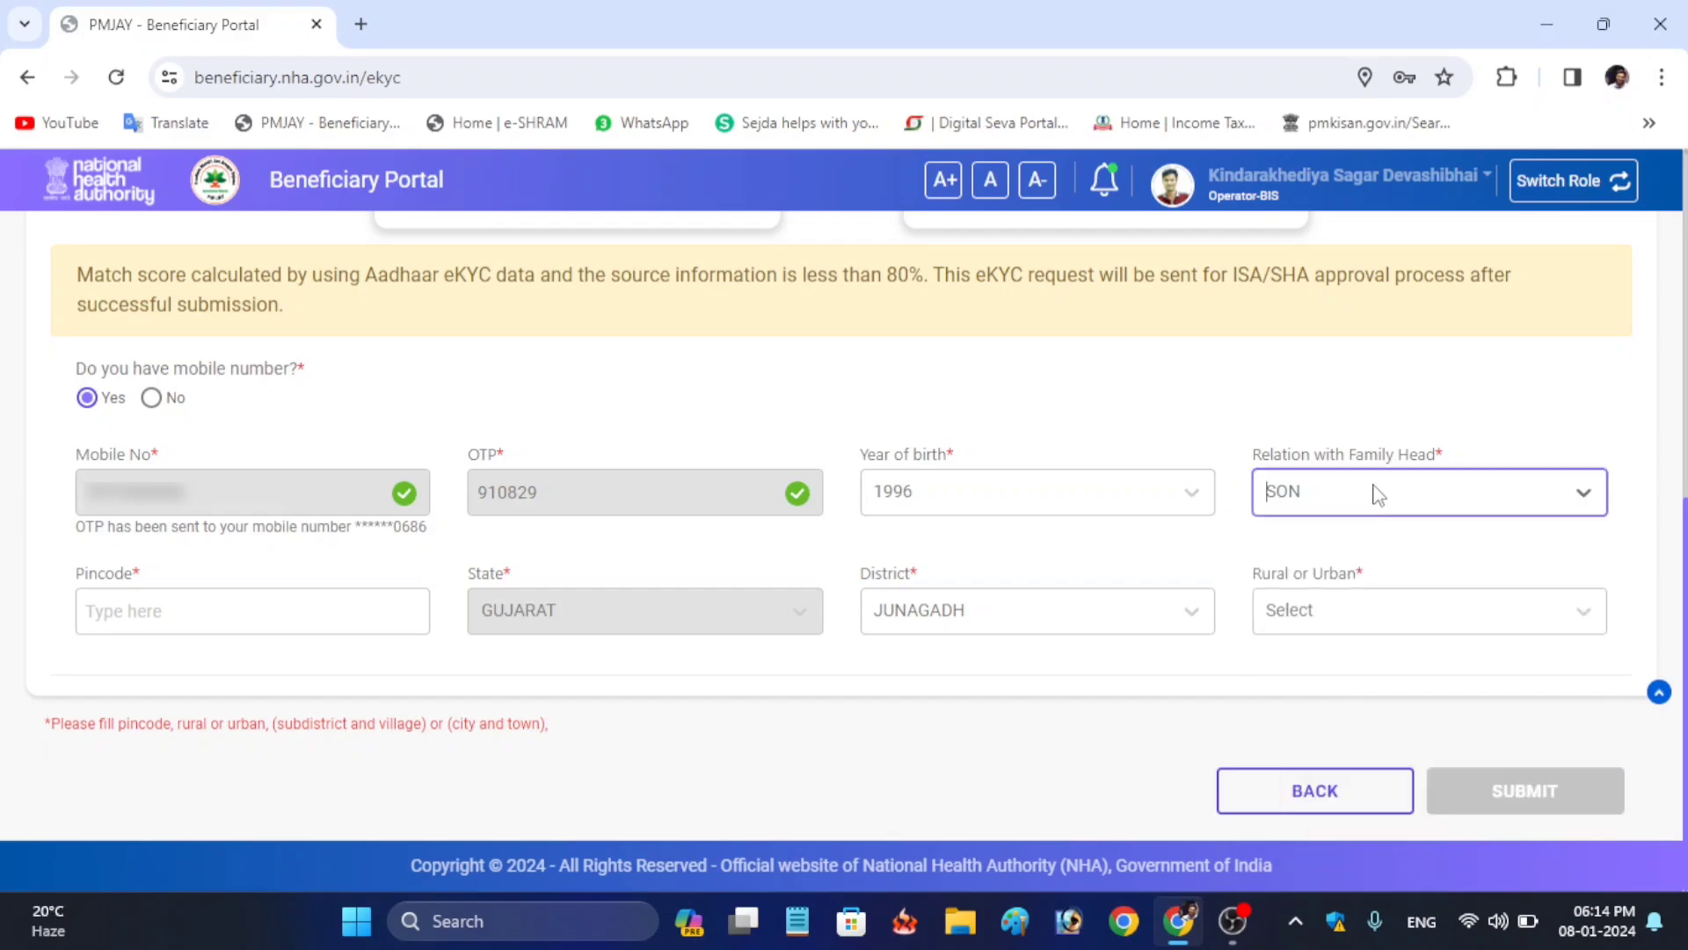
- Complete the address details with the pincode, the area type Rural, and the beneficiary's sub-district and village
{"action": "left_click", "coordinate": [343, 619]}
{"action": "type", "text": "362220"}
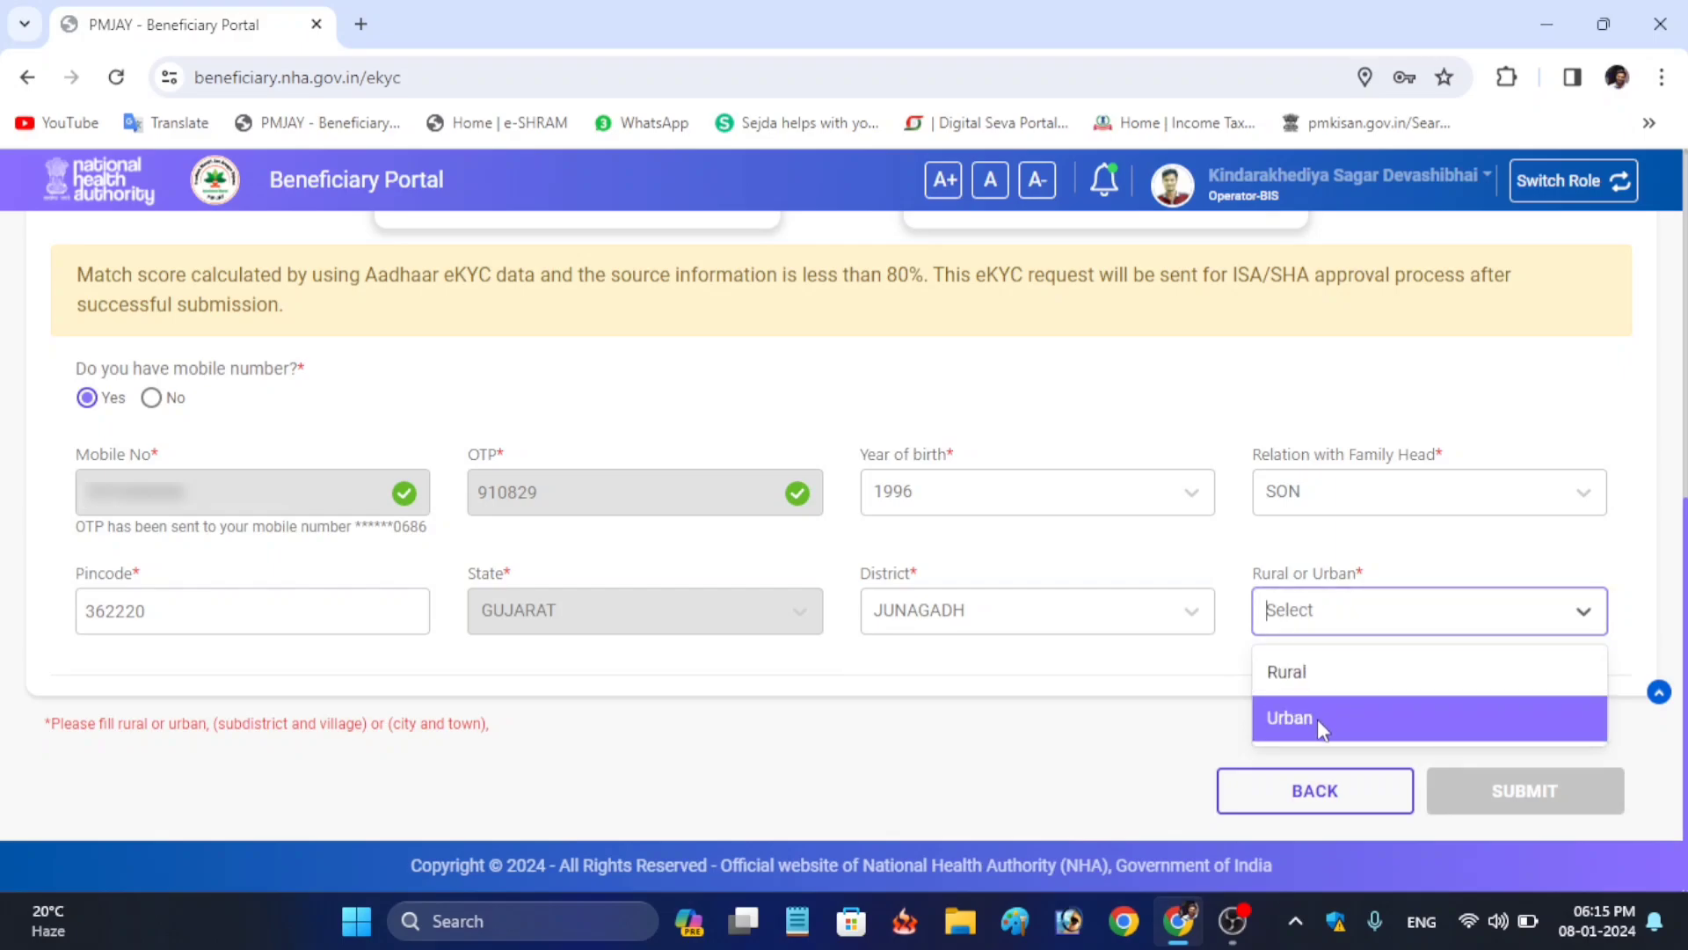
{"action": "left_click", "coordinate": [1321, 672]}
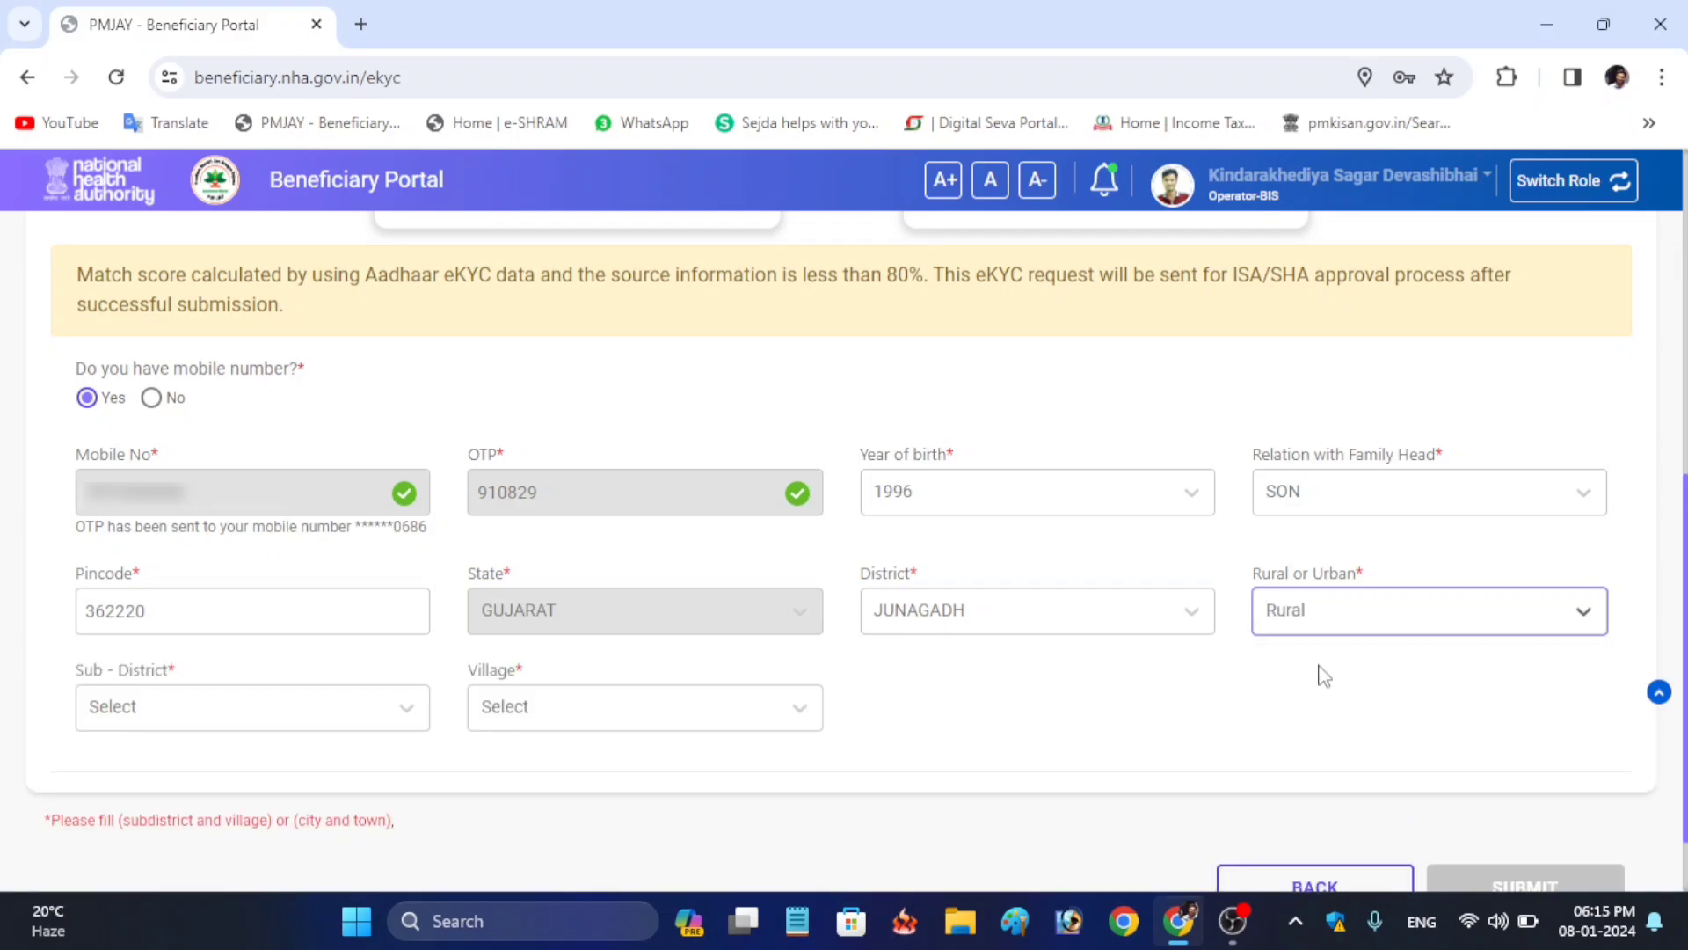
{"action": "left_click", "coordinate": [296, 728]}
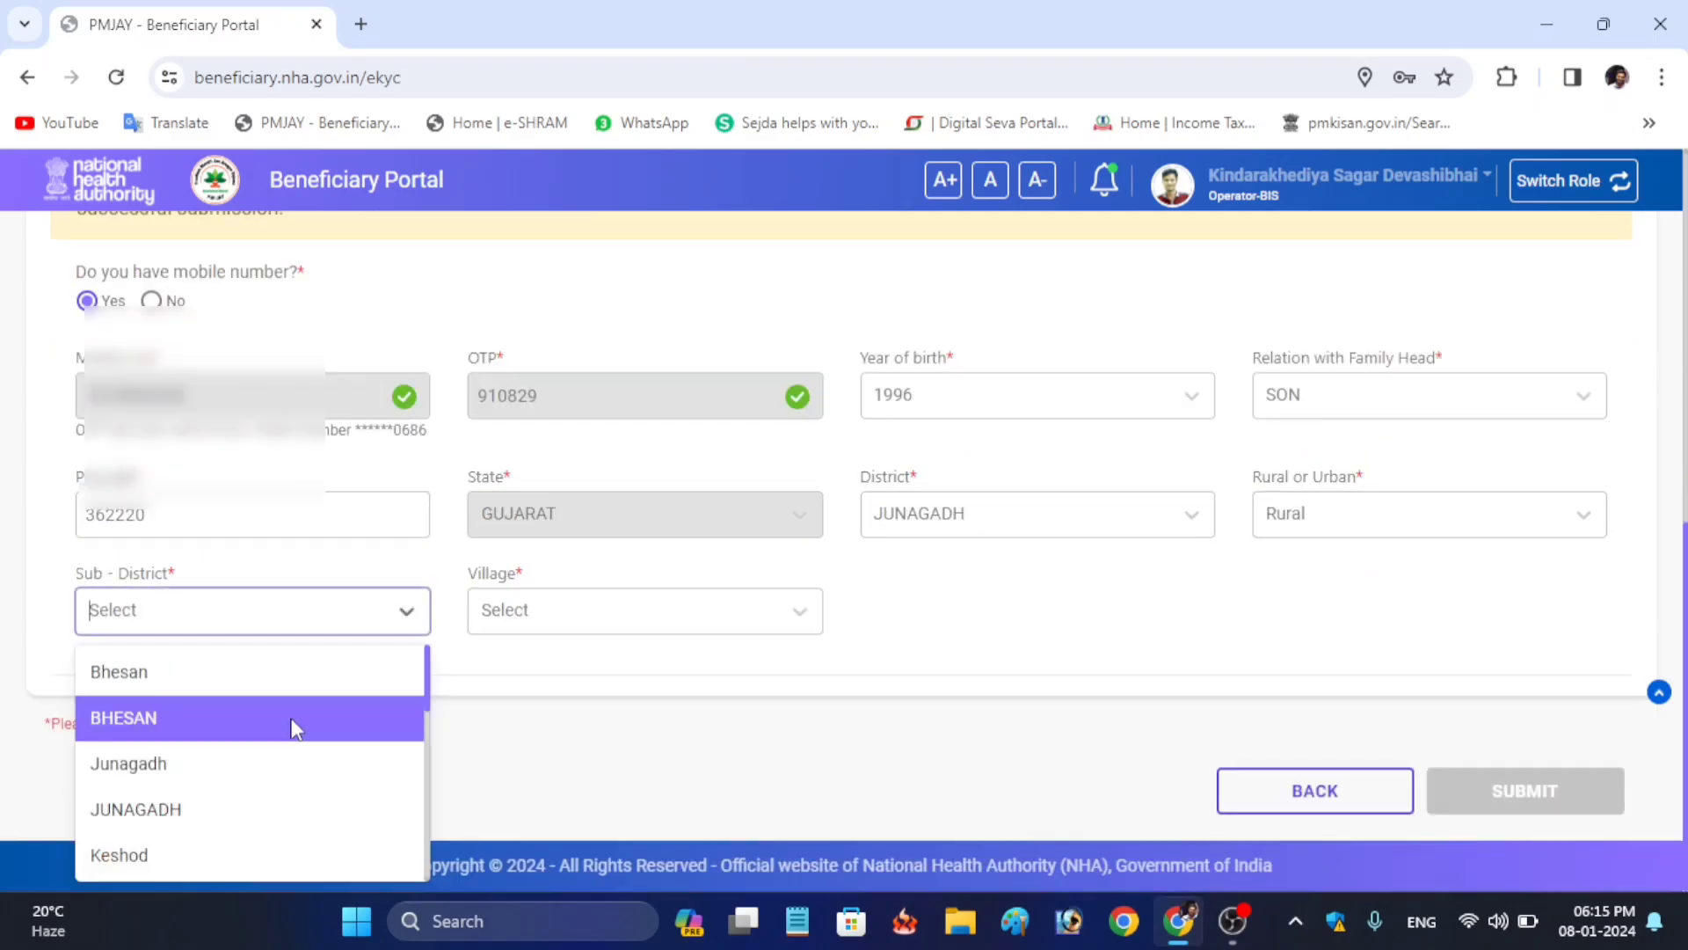
{"action": "left_click", "coordinate": [296, 723]}
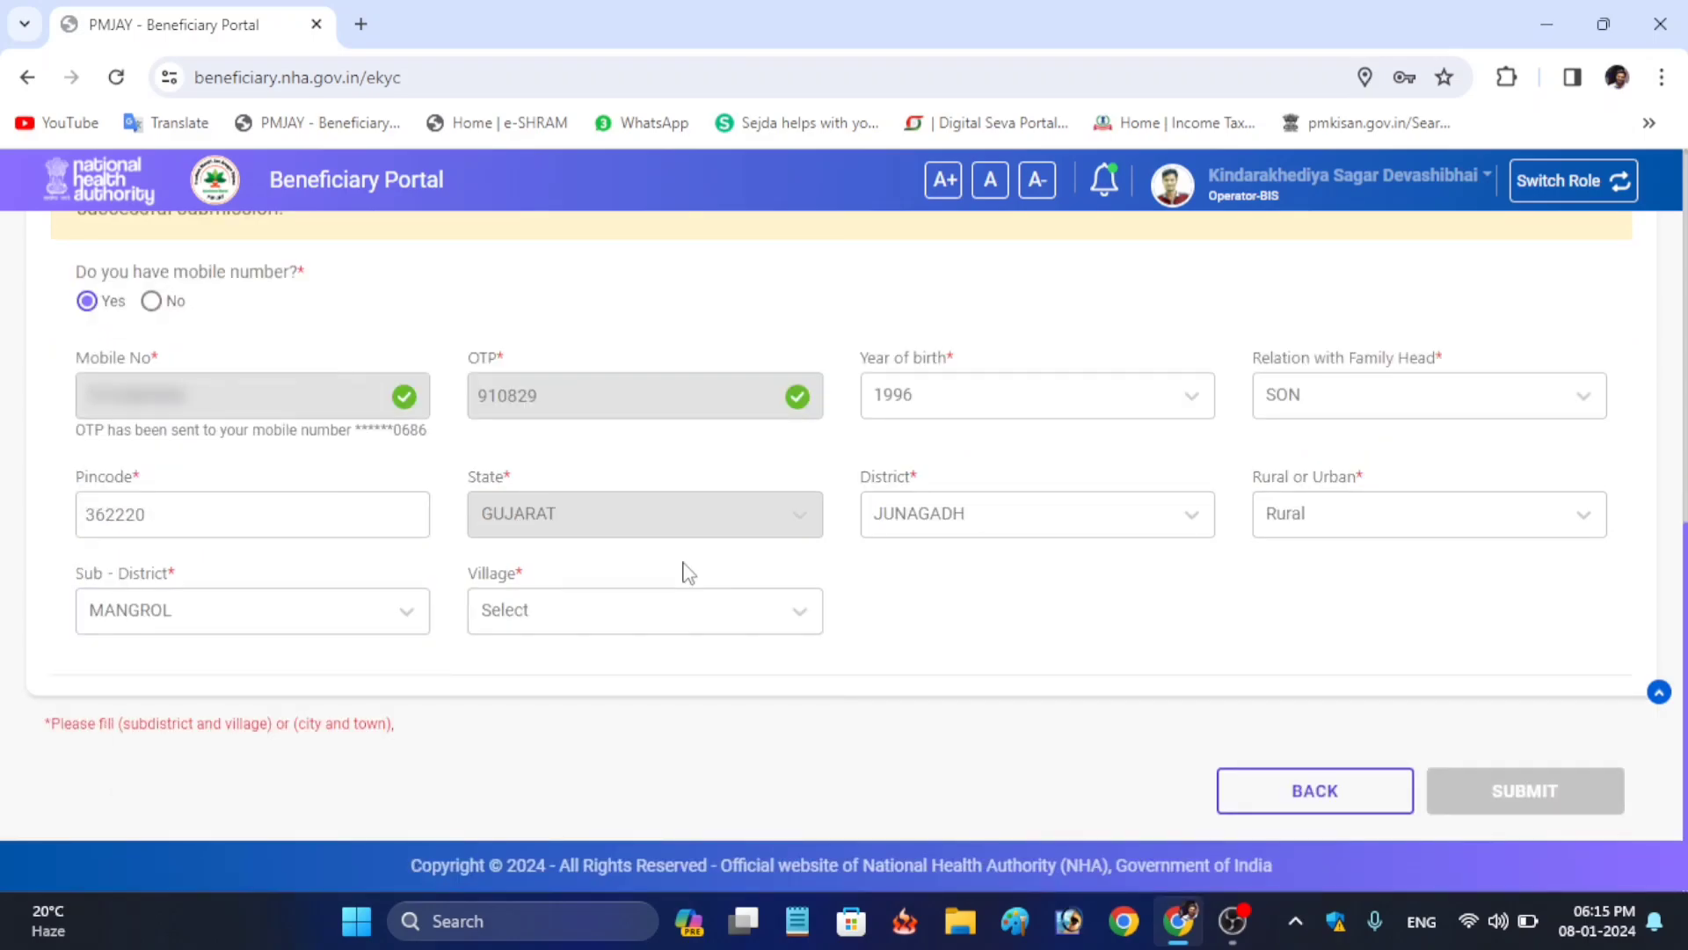
{"action": "left_click", "coordinate": [688, 613]}
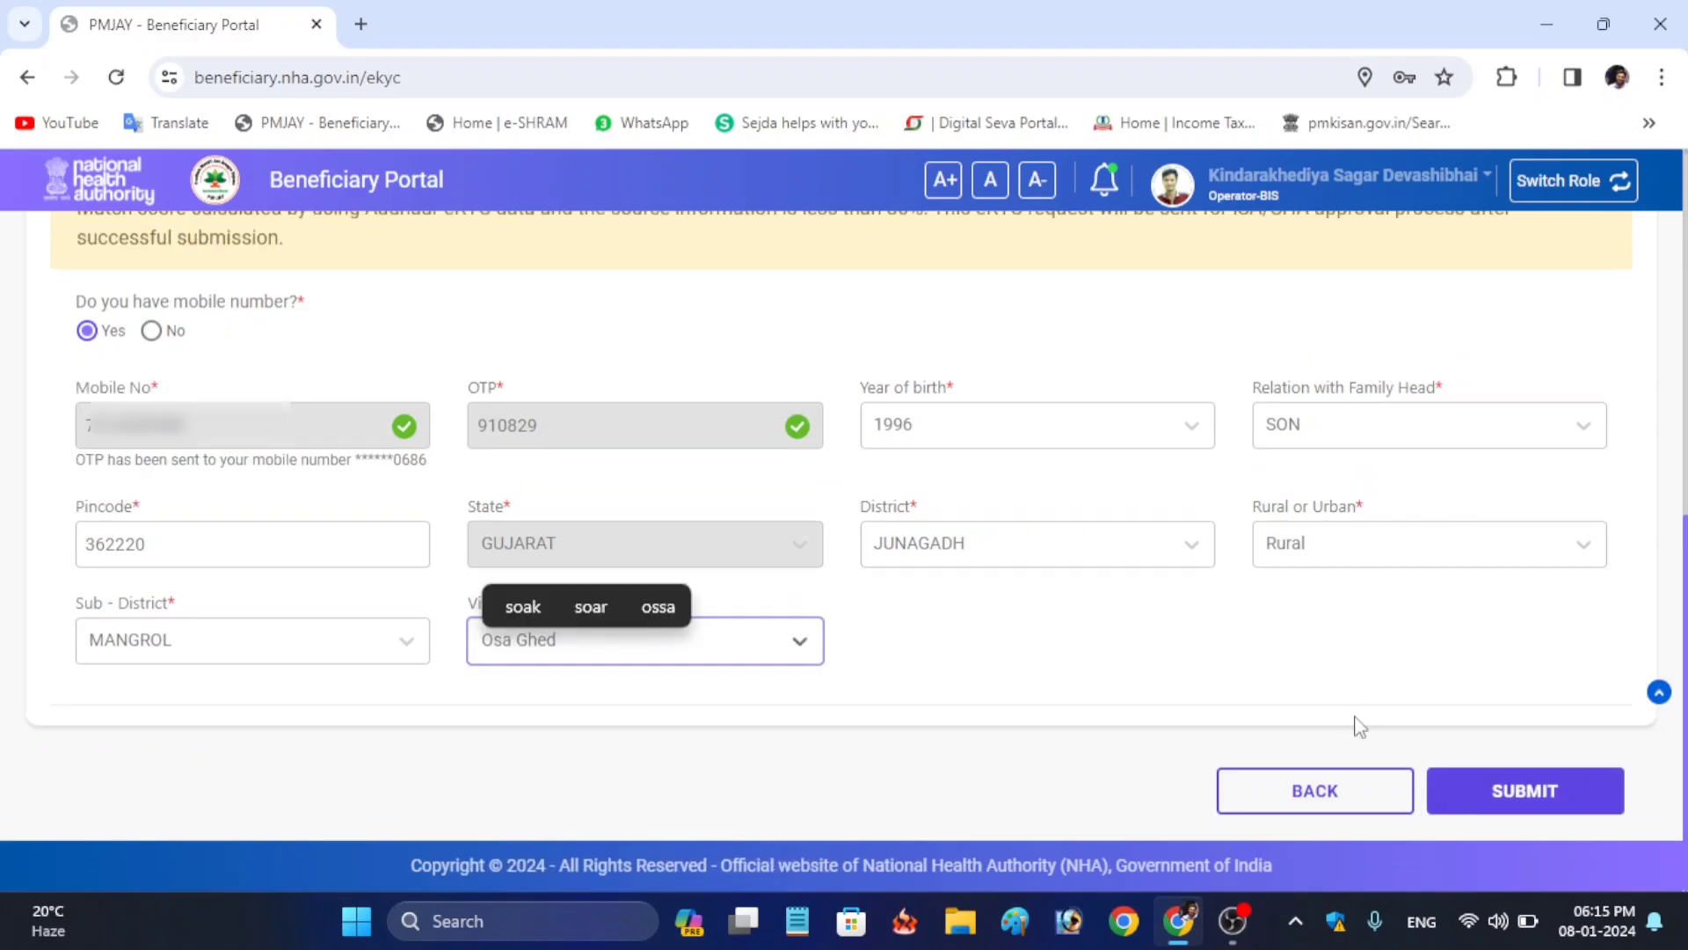
- Submit the Redo e-KYC form, acknowledge its completion and return to the family's search results
{"action": "left_click", "coordinate": [1461, 785]}
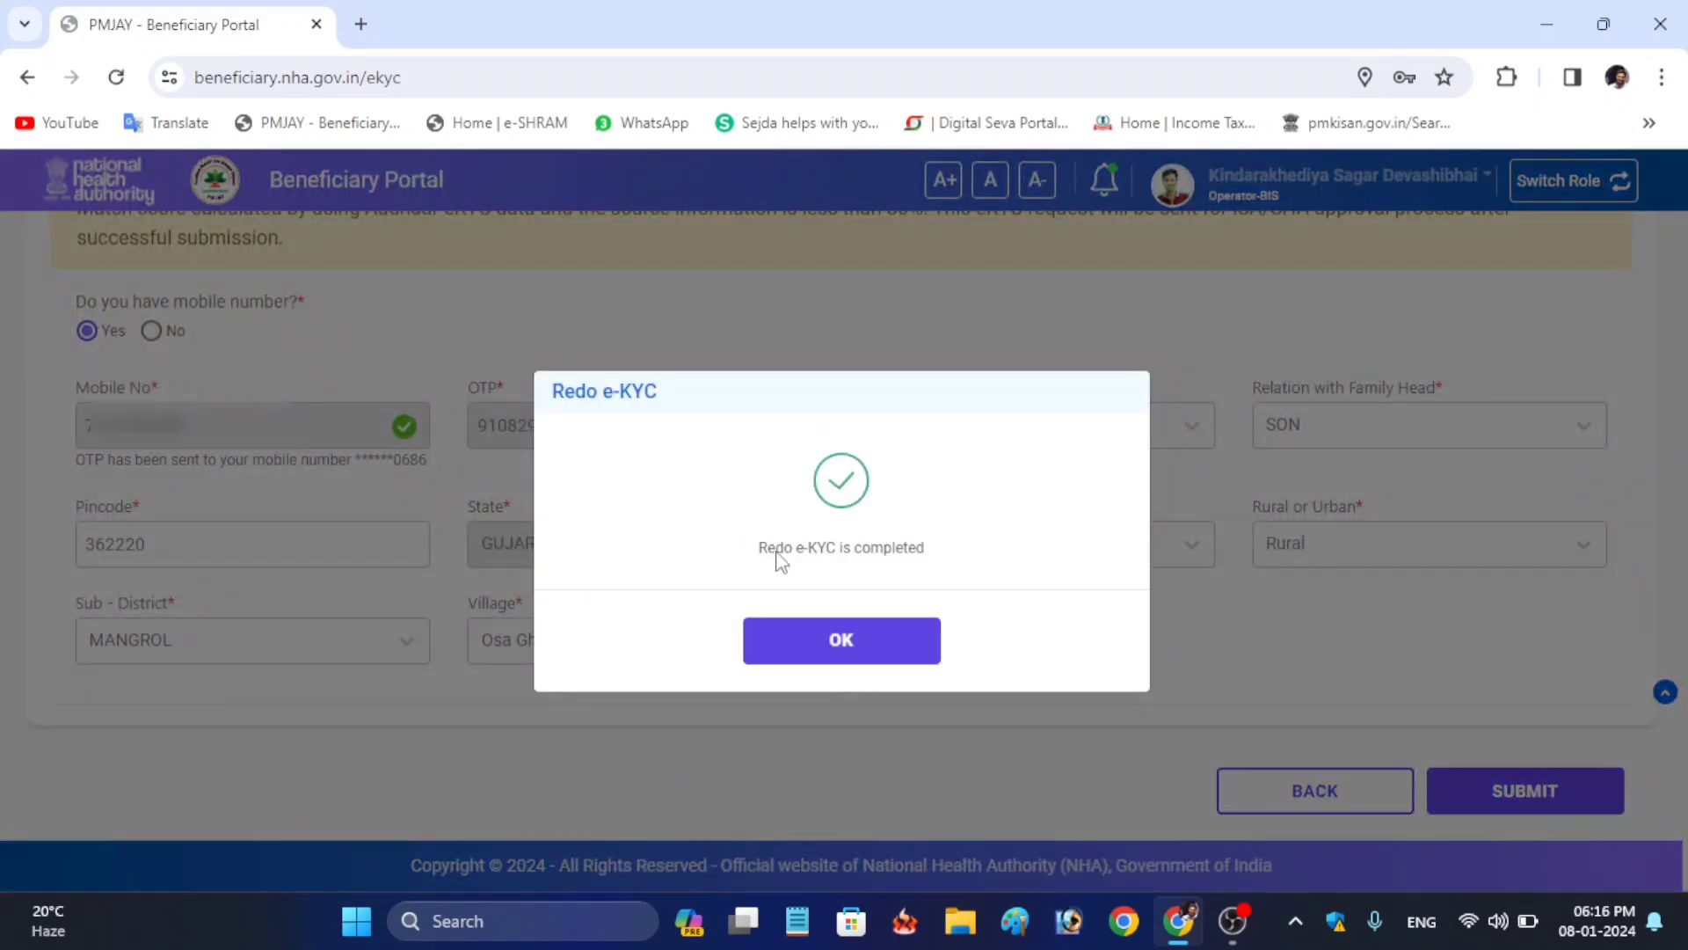
{"action": "left_click", "coordinate": [811, 646]}
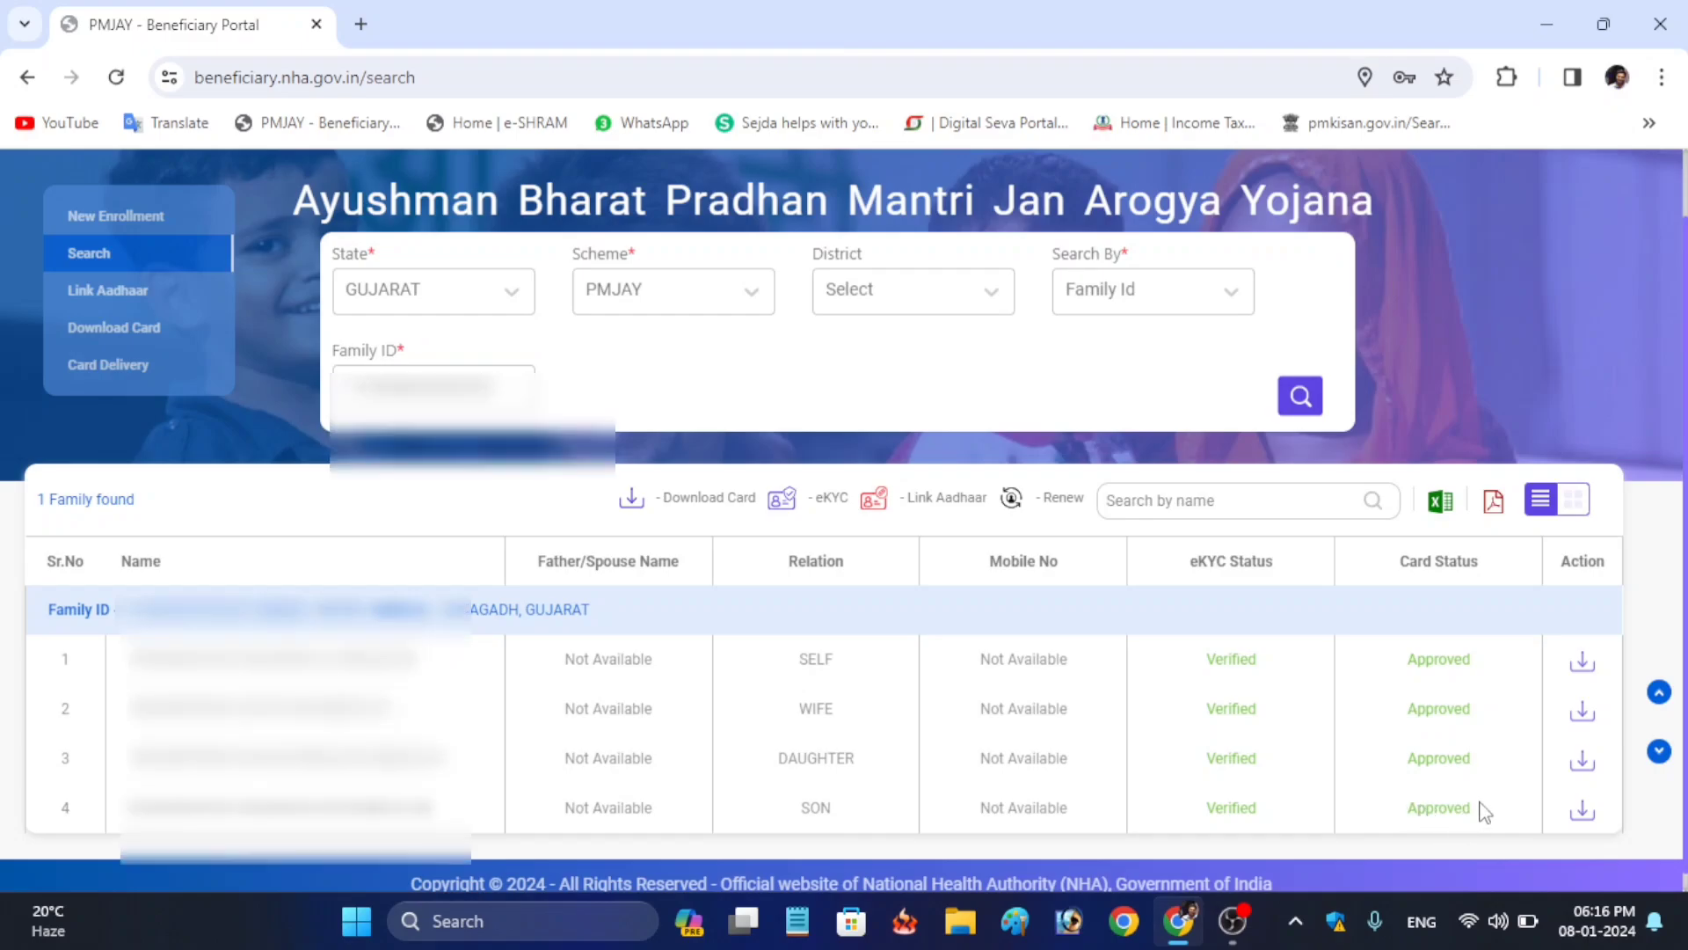
{"action": "scroll", "coordinate": [1477, 803], "scroll_direction": "up", "scroll_amount": 2}
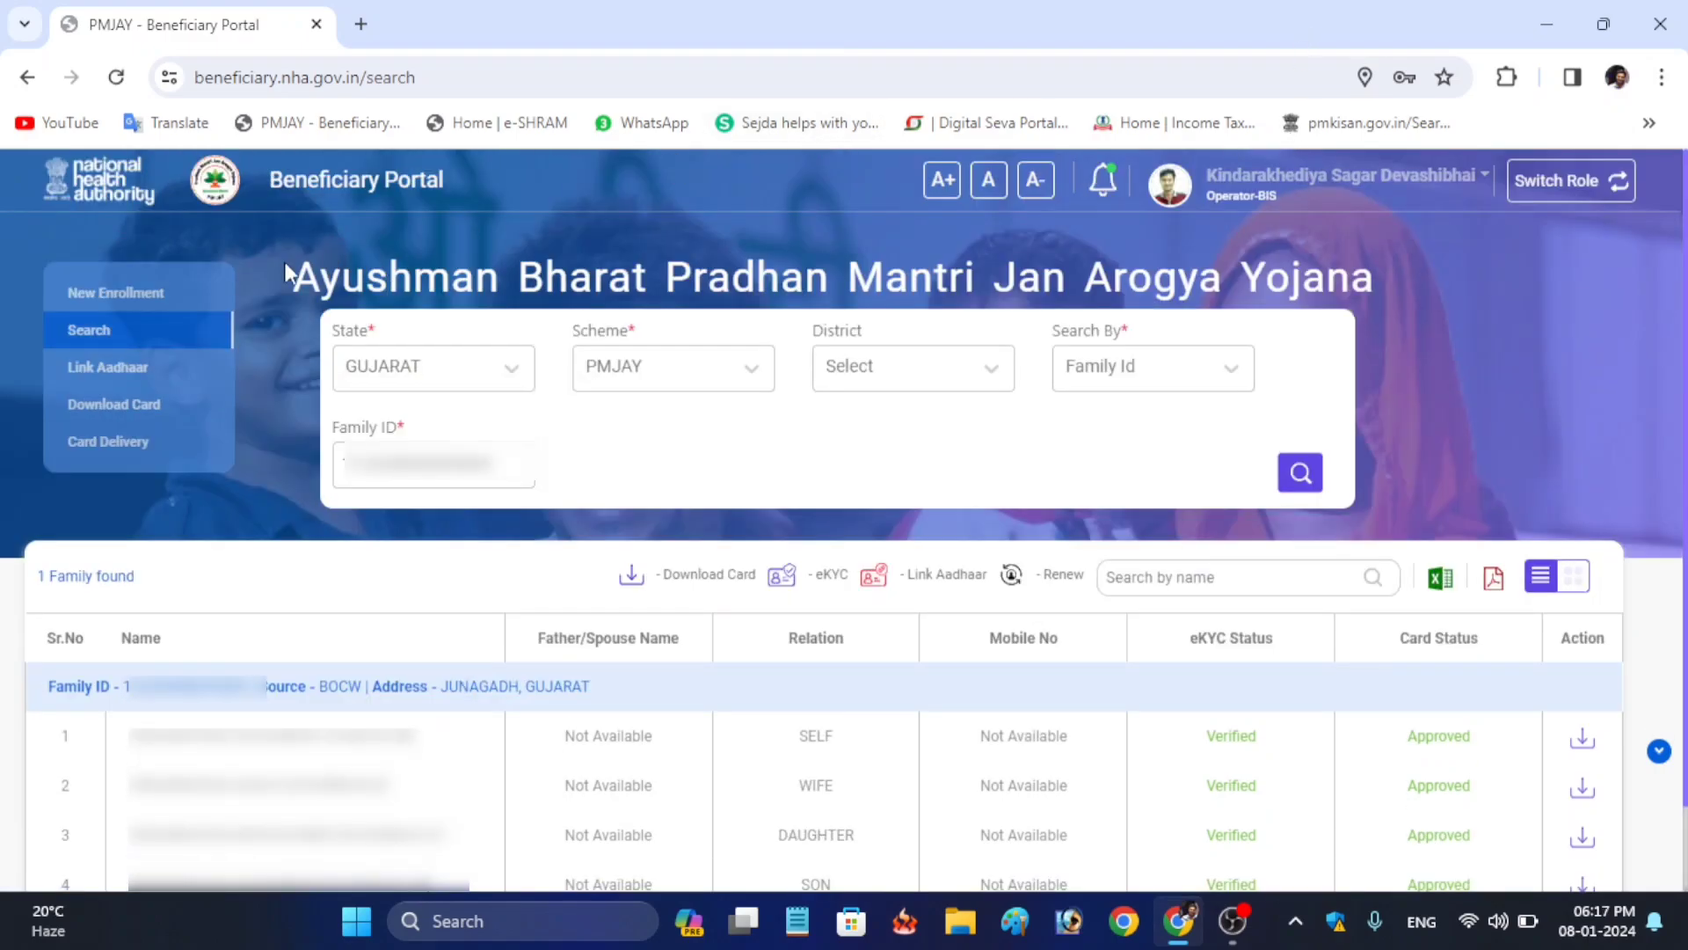